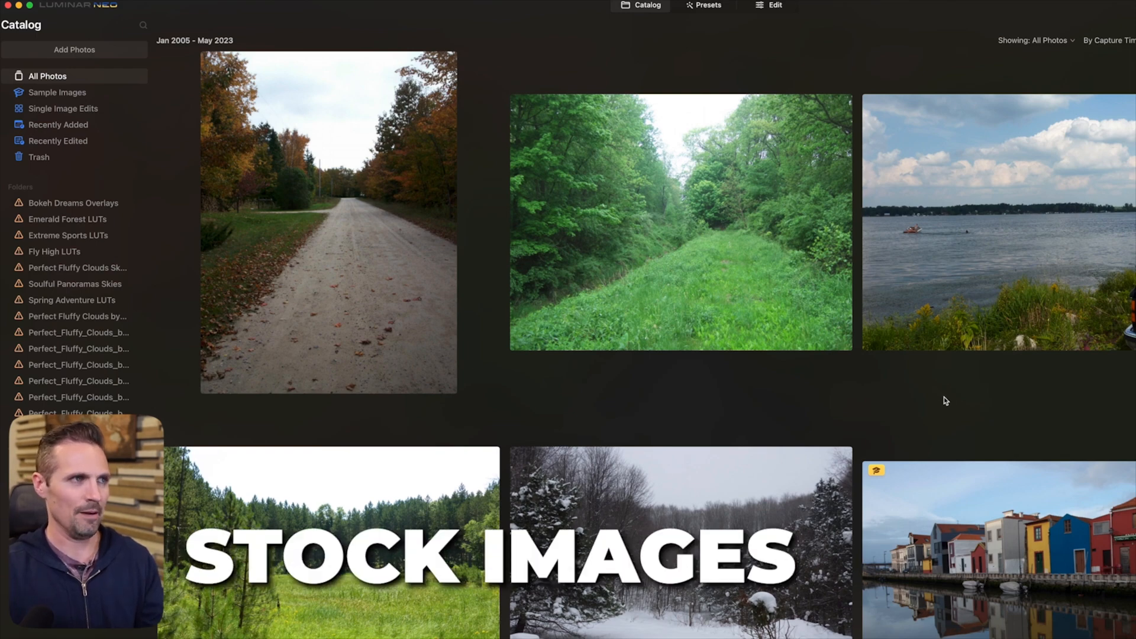
Step: Browse the photos in the catalog, from the landscape shots to the sample images and cloud skies
scroll(944, 401, down, 10)
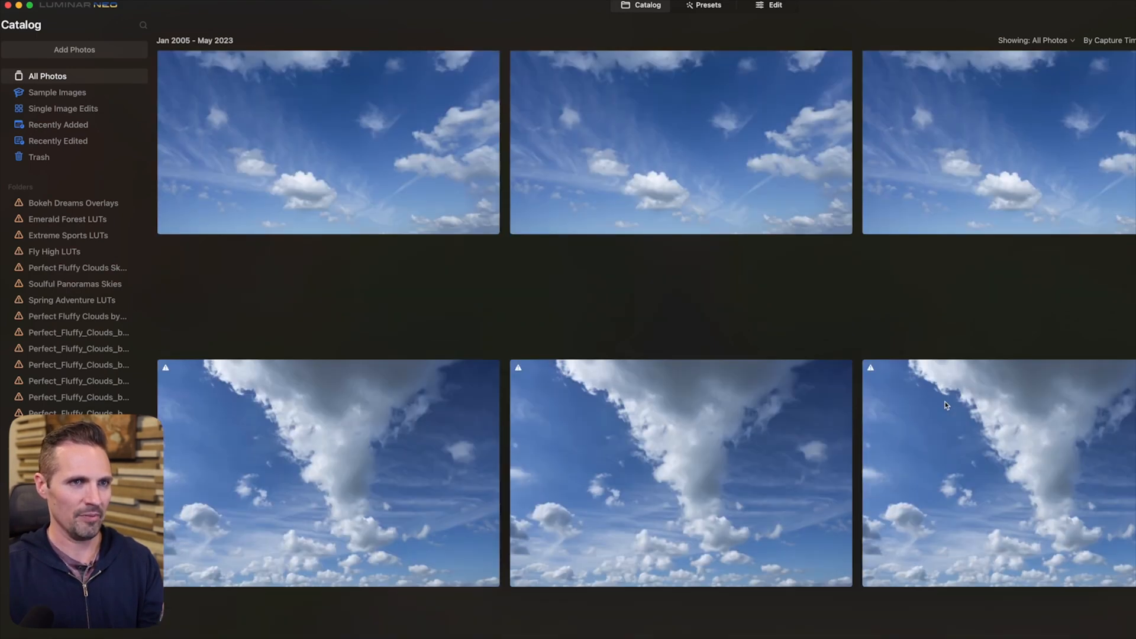
scroll(944, 401, up, 5)
scroll(940, 426, down, 2)
scroll(940, 426, up, 2)
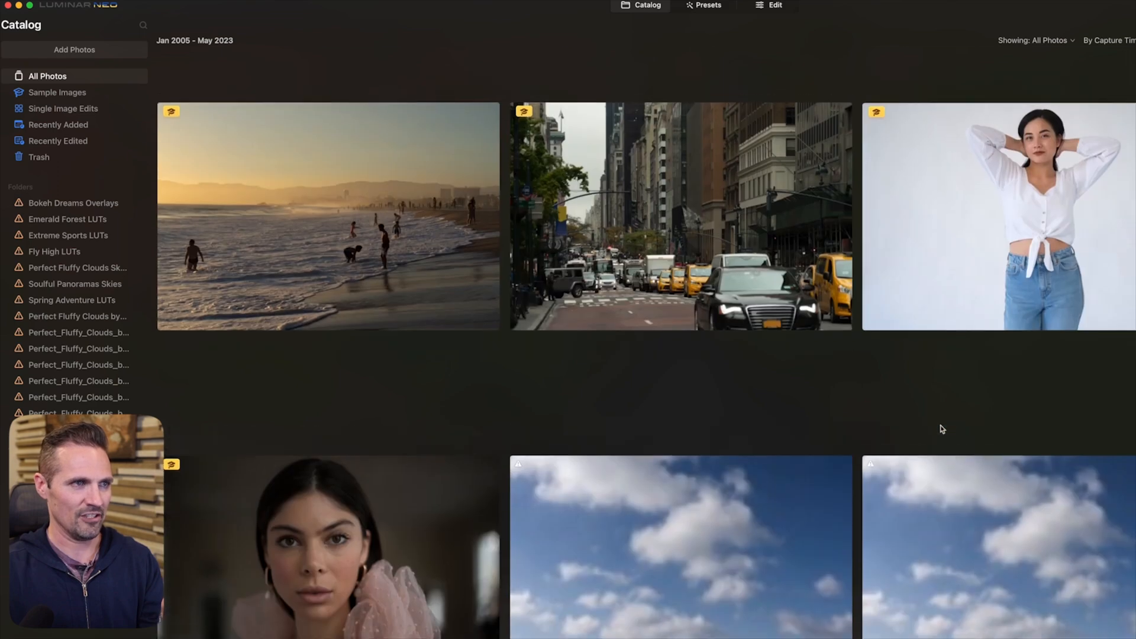
scroll(941, 429, down, 10)
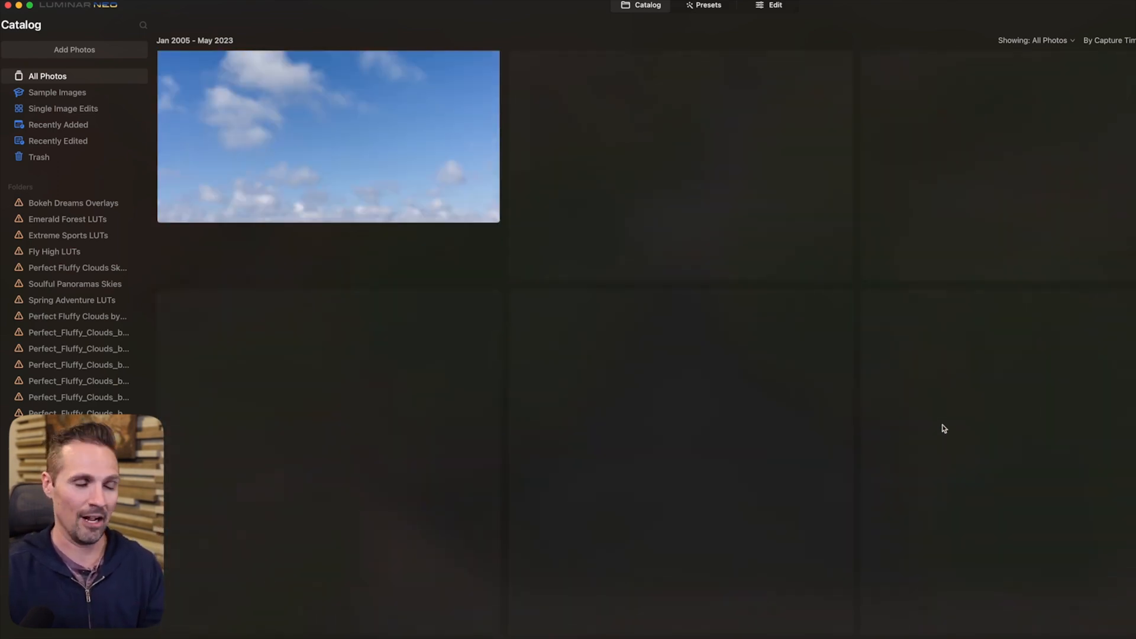
scroll(944, 427, up, 6)
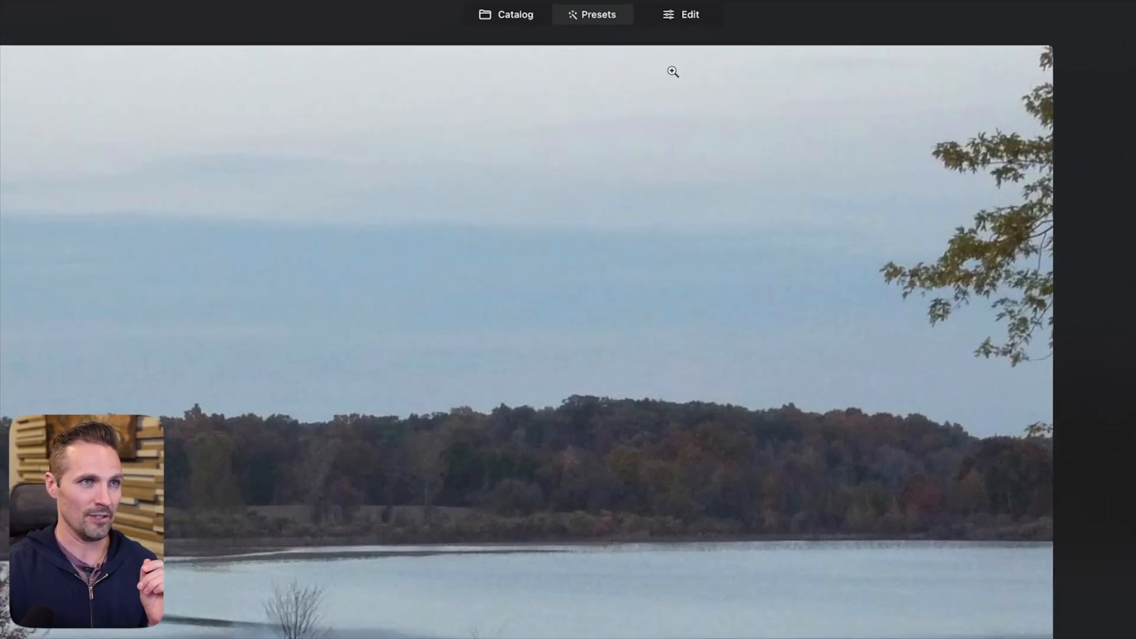
Step: Bring the lake photo into editing and open the Enhance AI tool
click(688, 16)
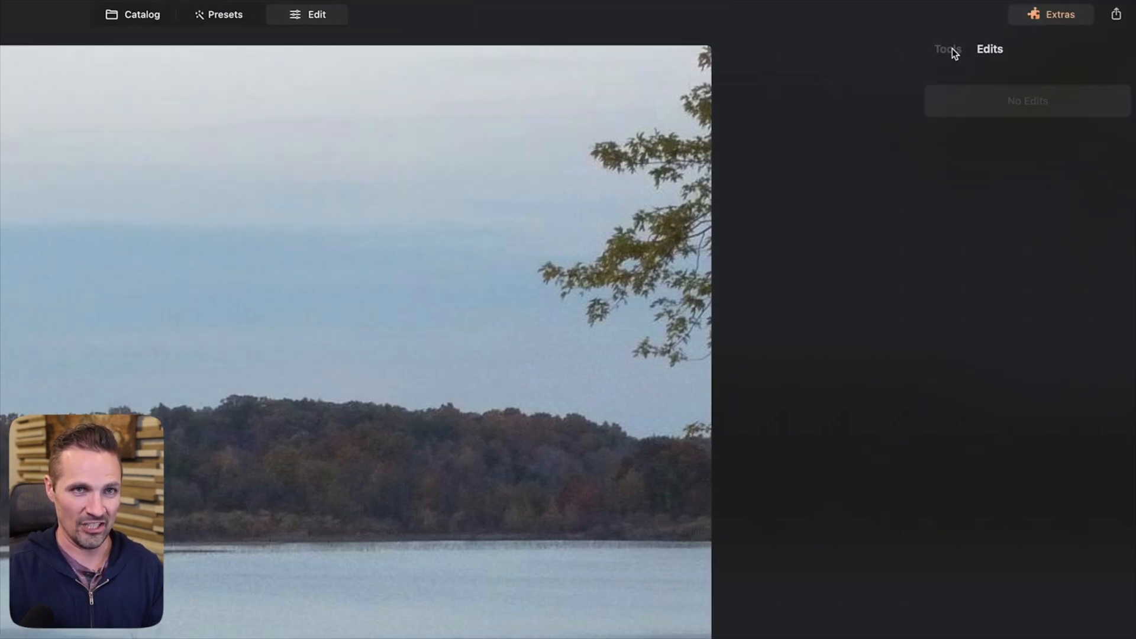
click(953, 49)
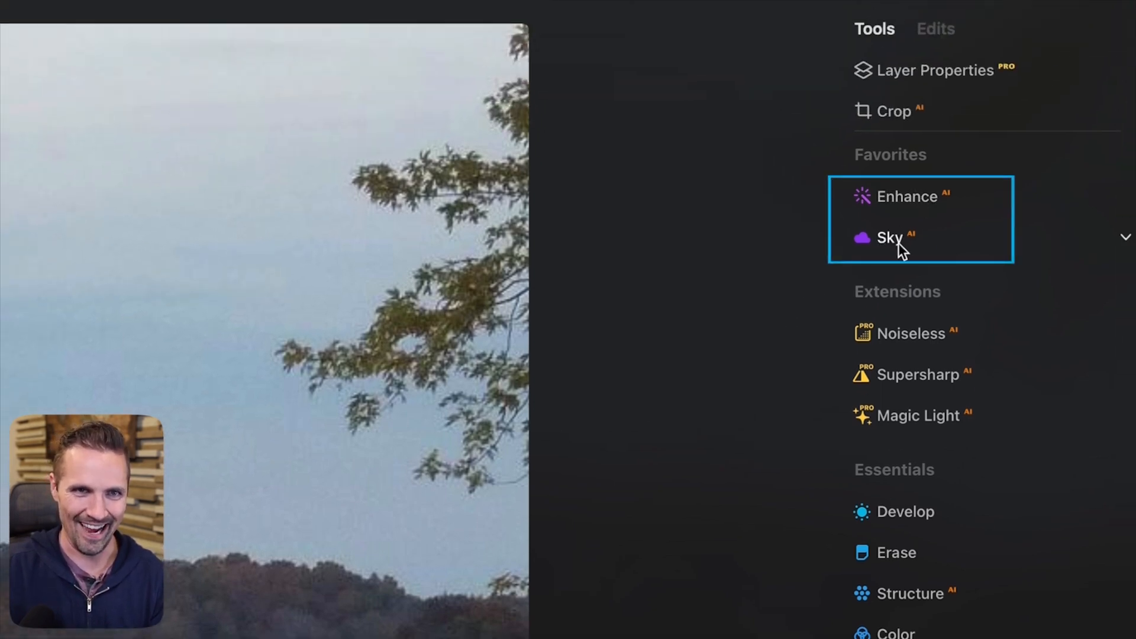
click(1014, 196)
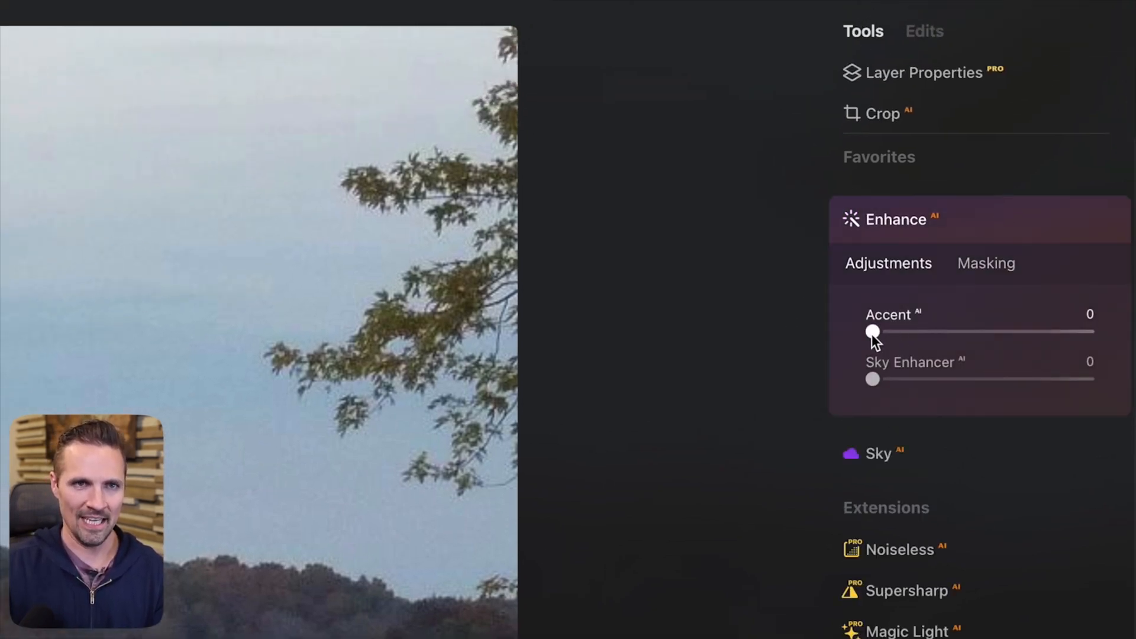
Step: Try an Enhance AI Accent of 100 and compare the photo with and without the effect
drag(873, 333, 1041, 347)
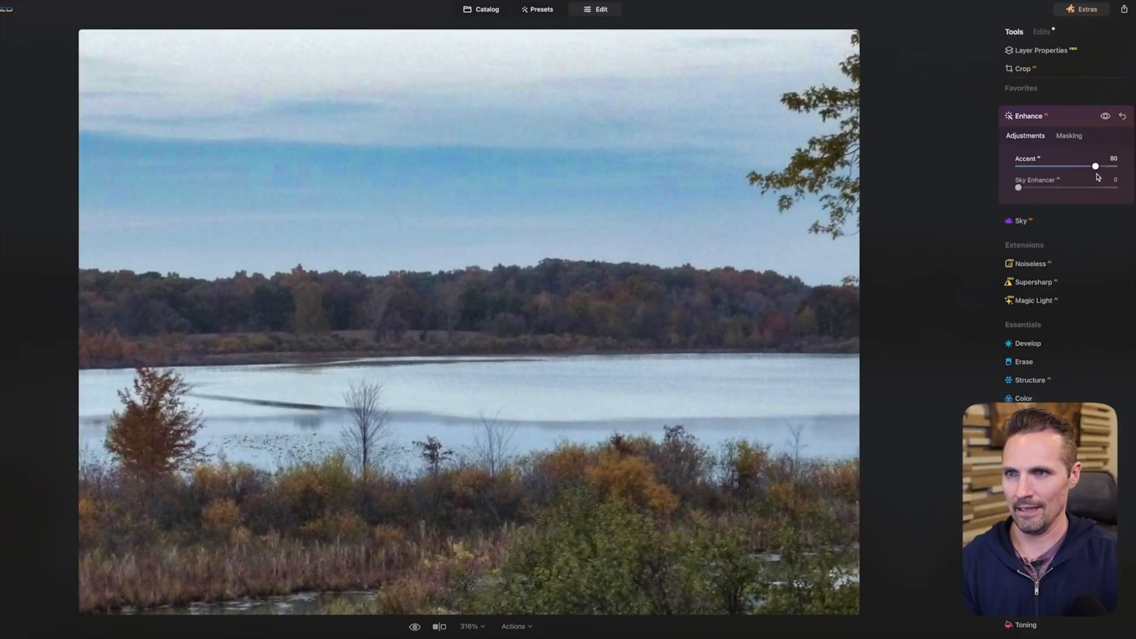
drag(1097, 175, 1127, 183)
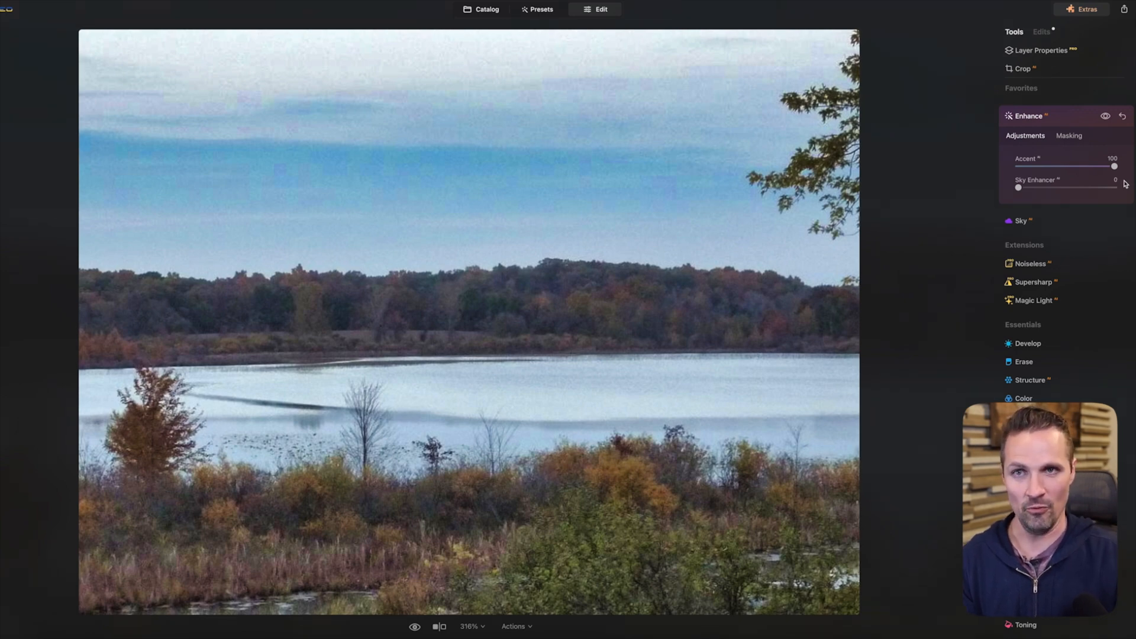
click(420, 630)
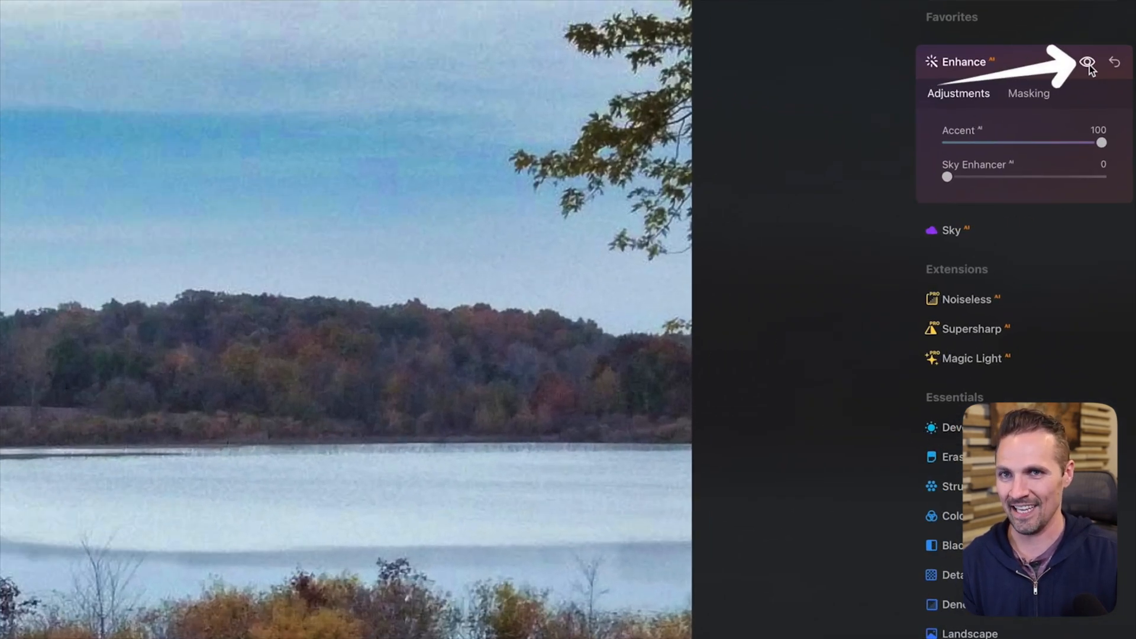
click(1089, 65)
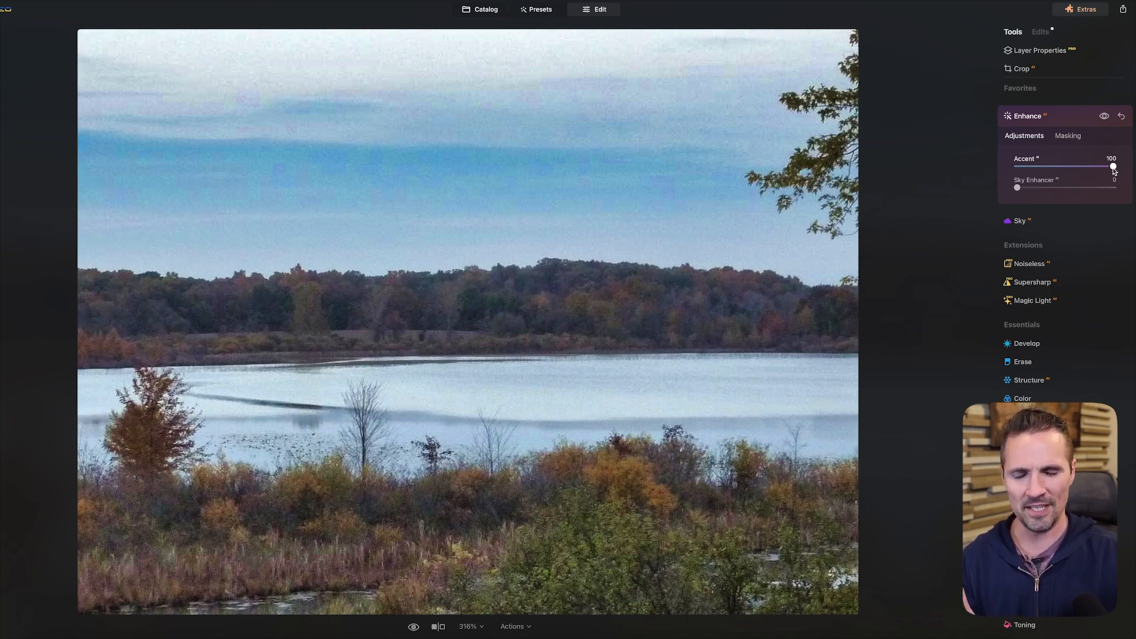
Step: Set Accent to 43 and, after trying Sky Enhancer at up to 98, return Sky Enhancer to 0
drag(1108, 169, 1055, 169)
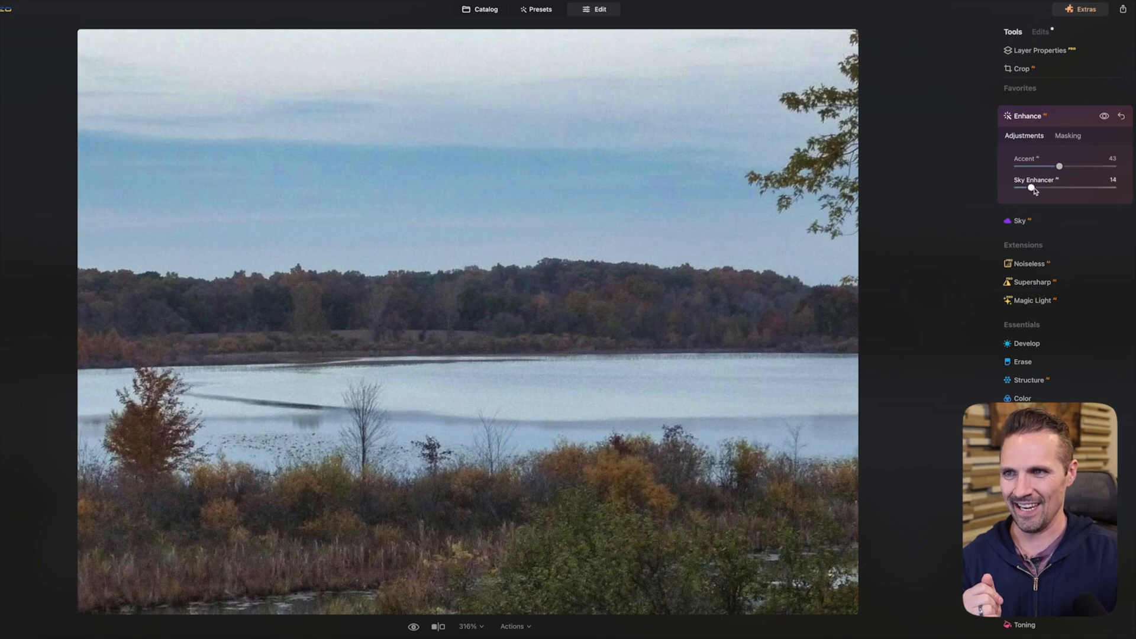
drag(1033, 189, 1062, 188)
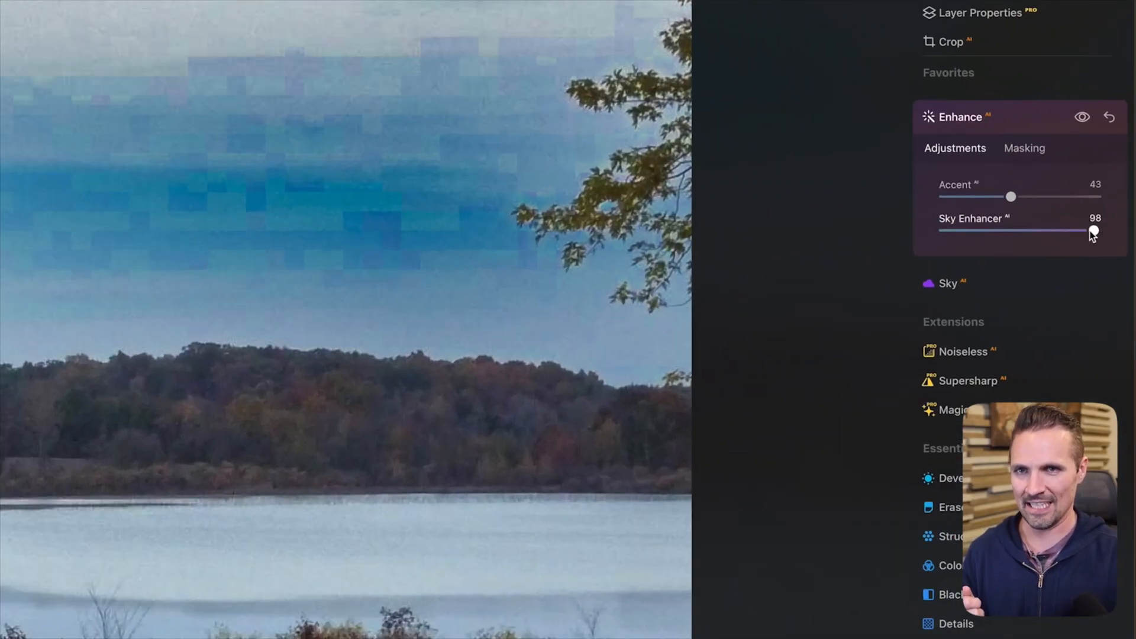
drag(1093, 234, 1009, 234)
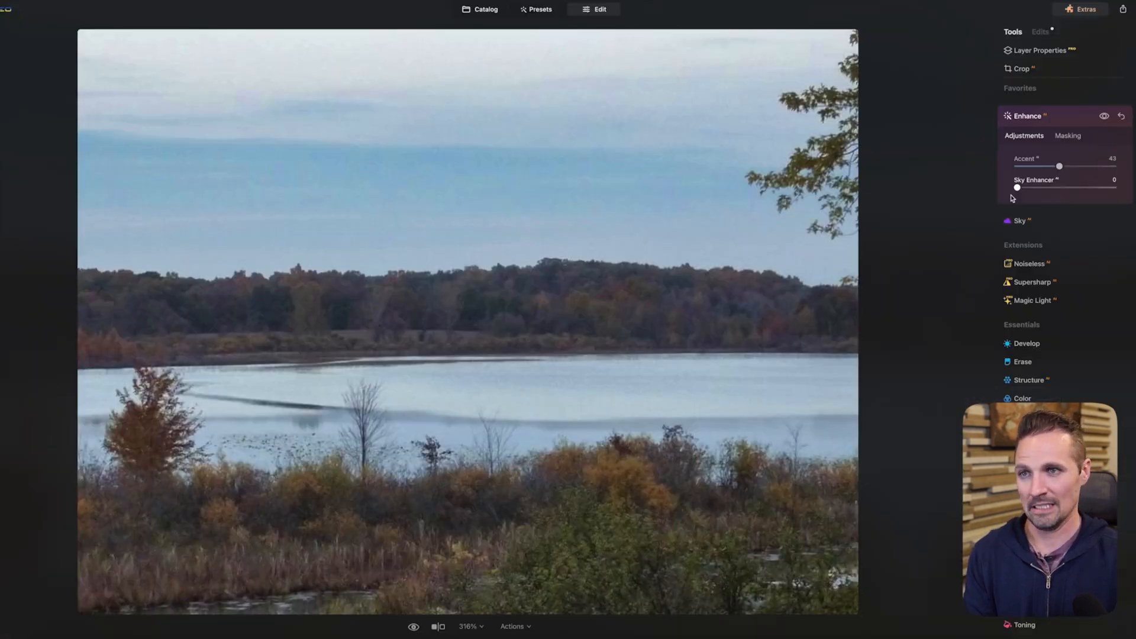
drag(1040, 198, 1002, 205)
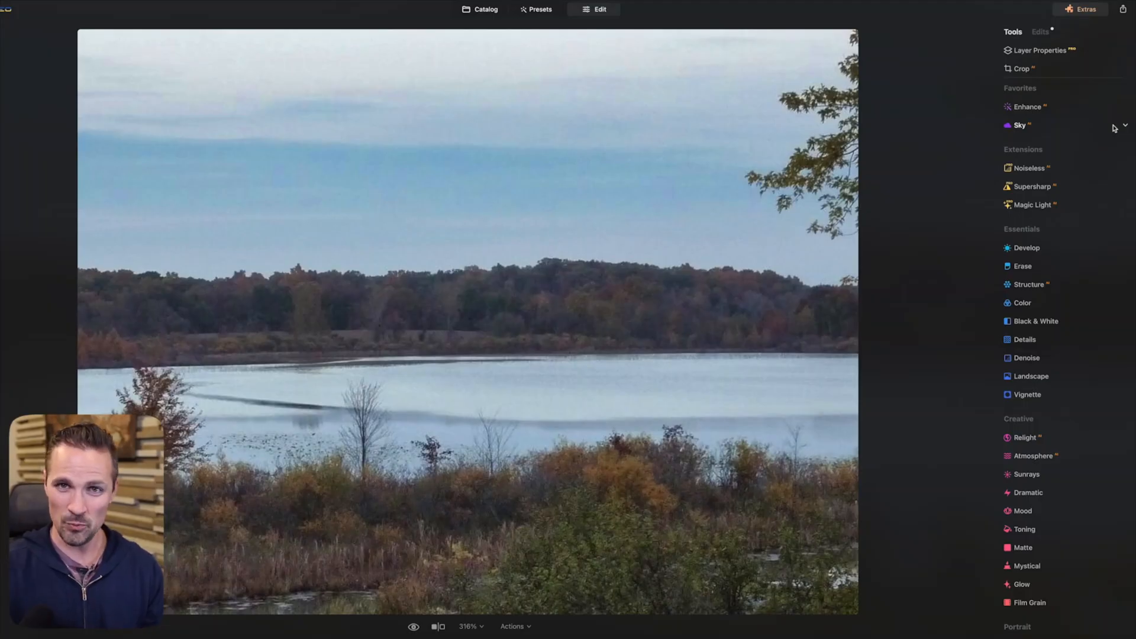
Step: Open the Sky AI tool and show its full selection of replacement skies
click(1114, 128)
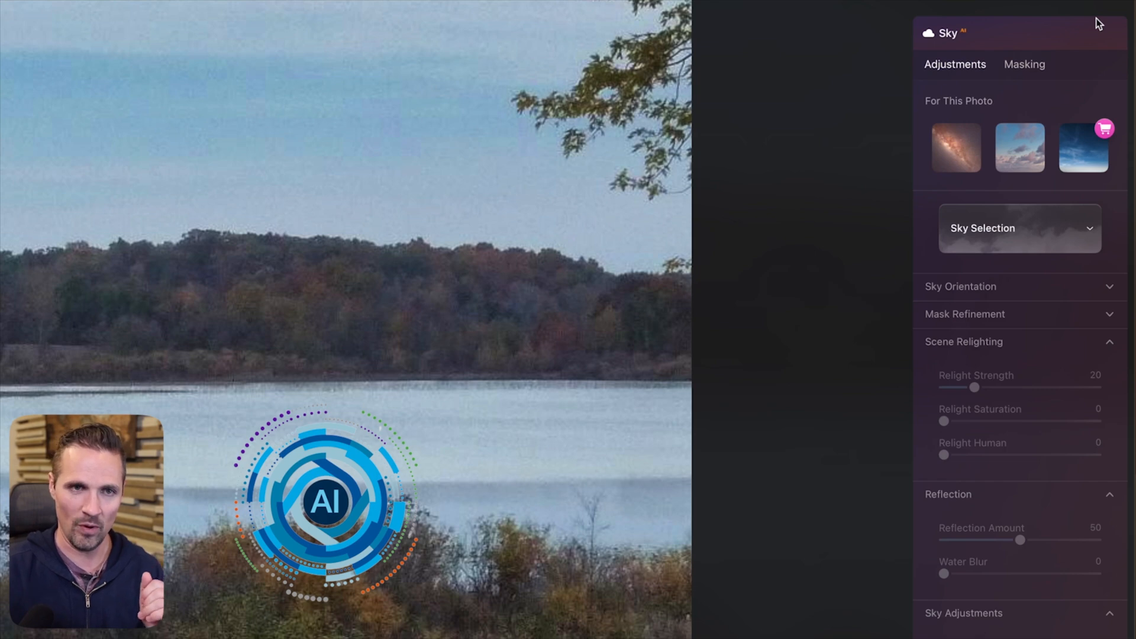
click(1089, 224)
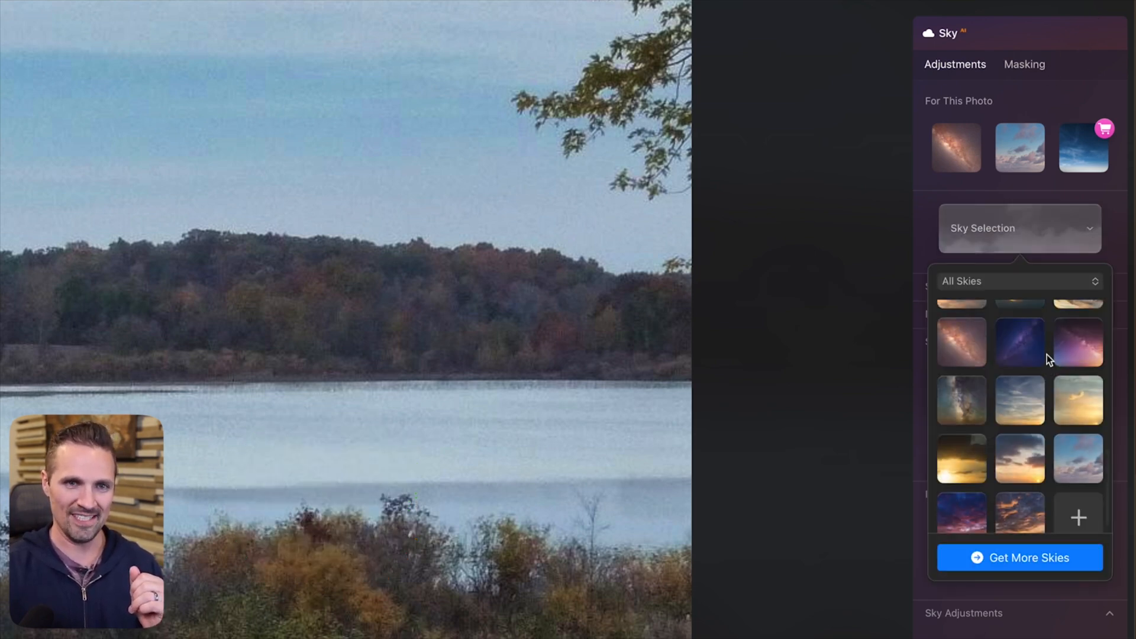
scroll(1045, 355, up, 10)
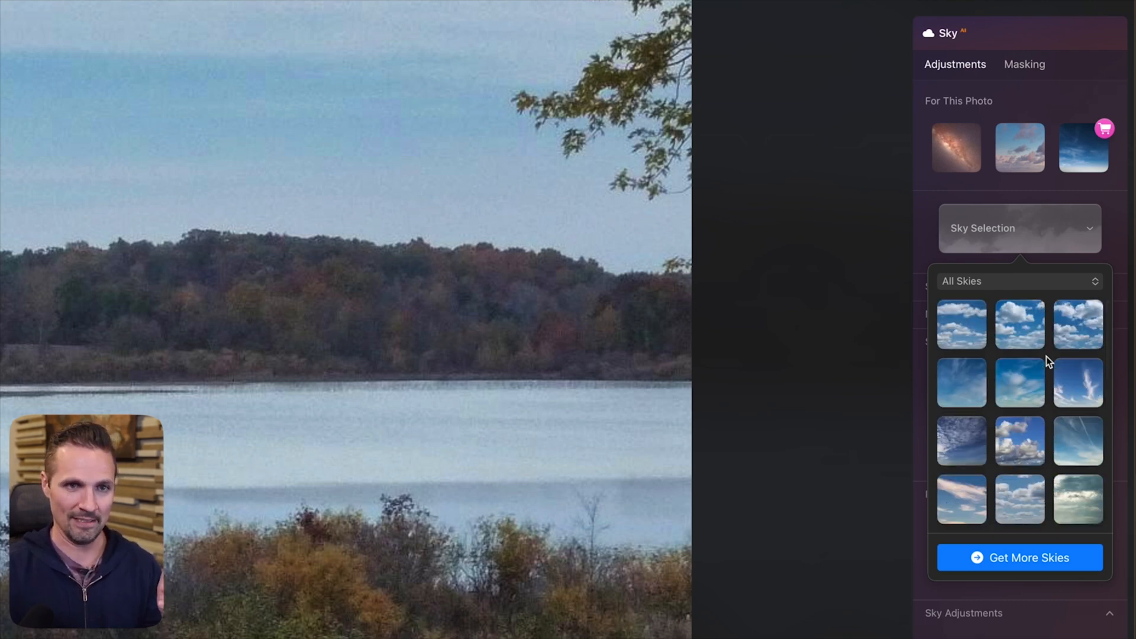
Step: Try several replacement skies on the lake photo, including Blue Sky 4, a cloudy sky with sun rays and Dramatic Sunset 3
click(964, 383)
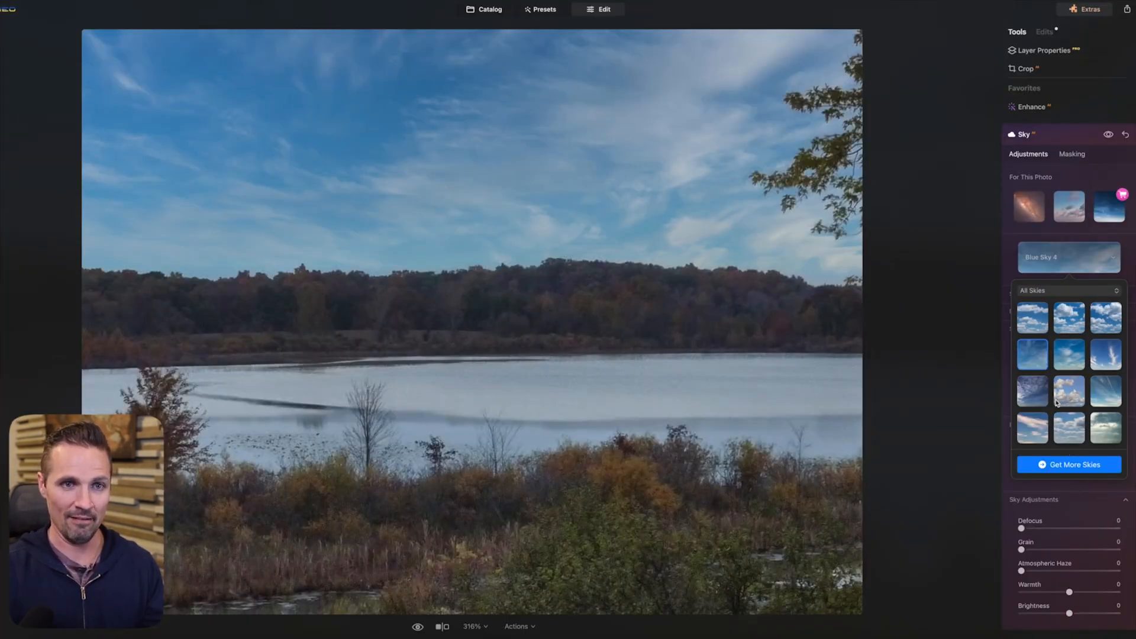
click(1032, 391)
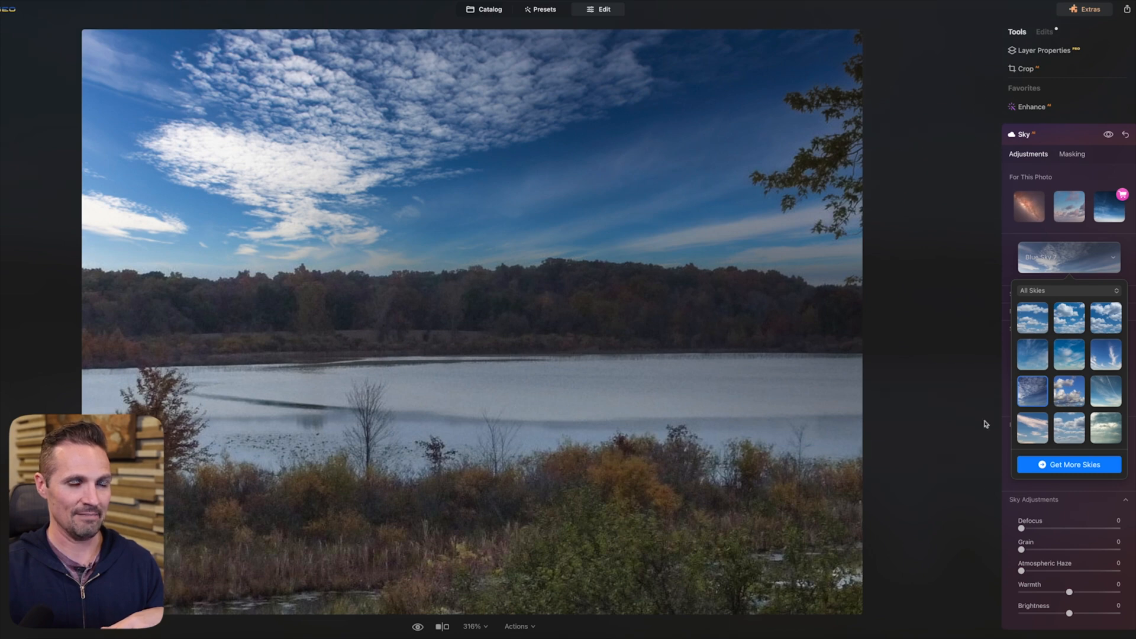
click(1069, 427)
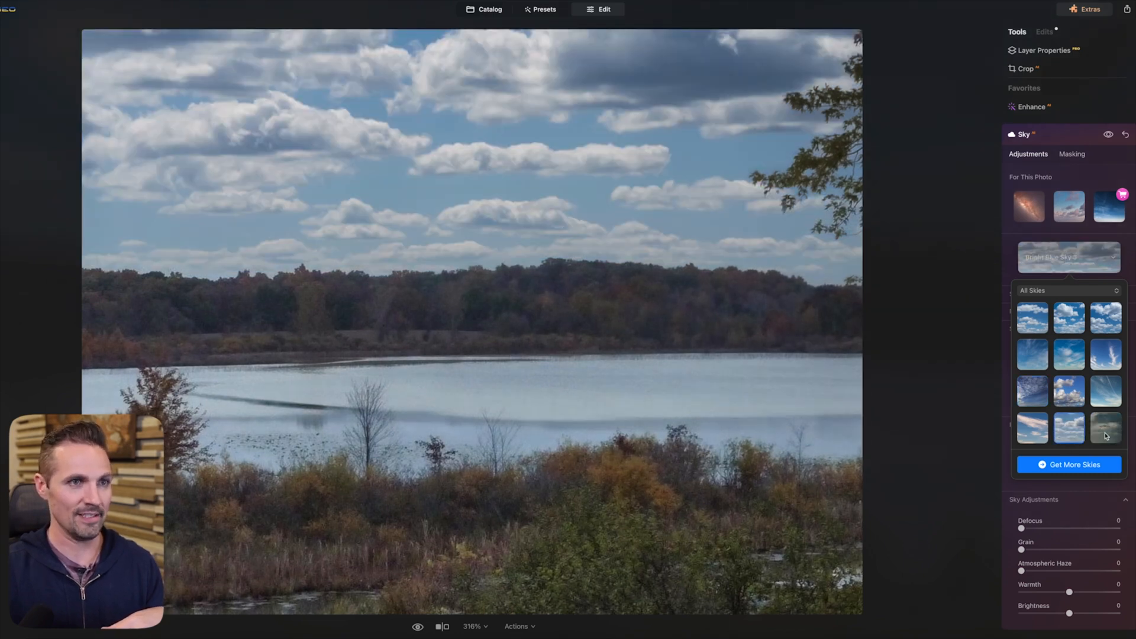
click(1105, 437)
scroll(1091, 437, down, 3)
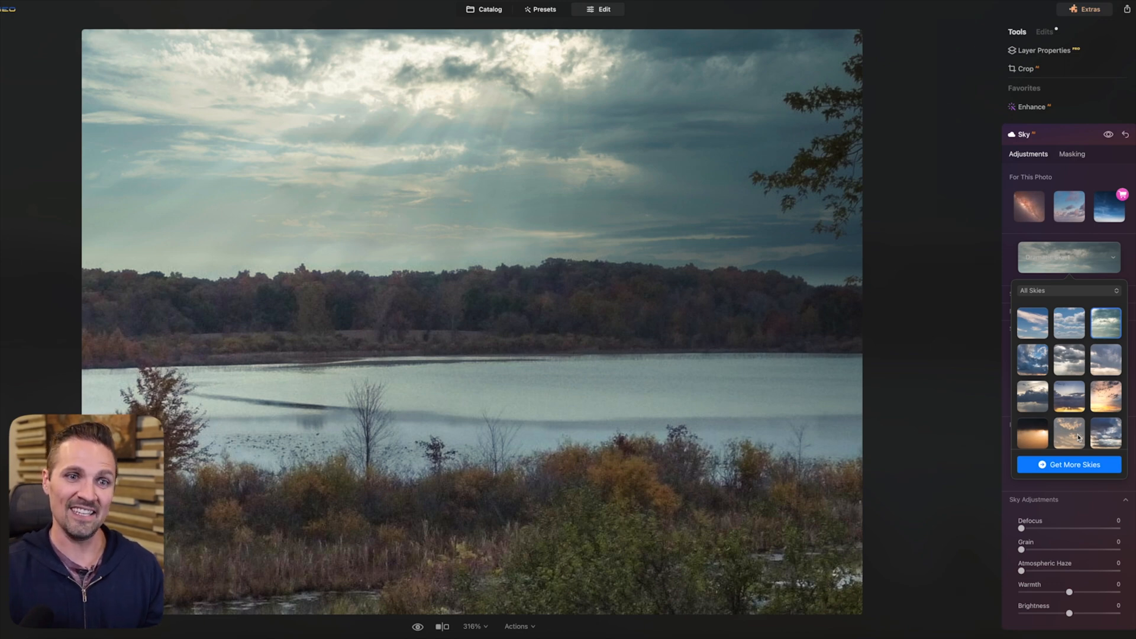
click(1076, 436)
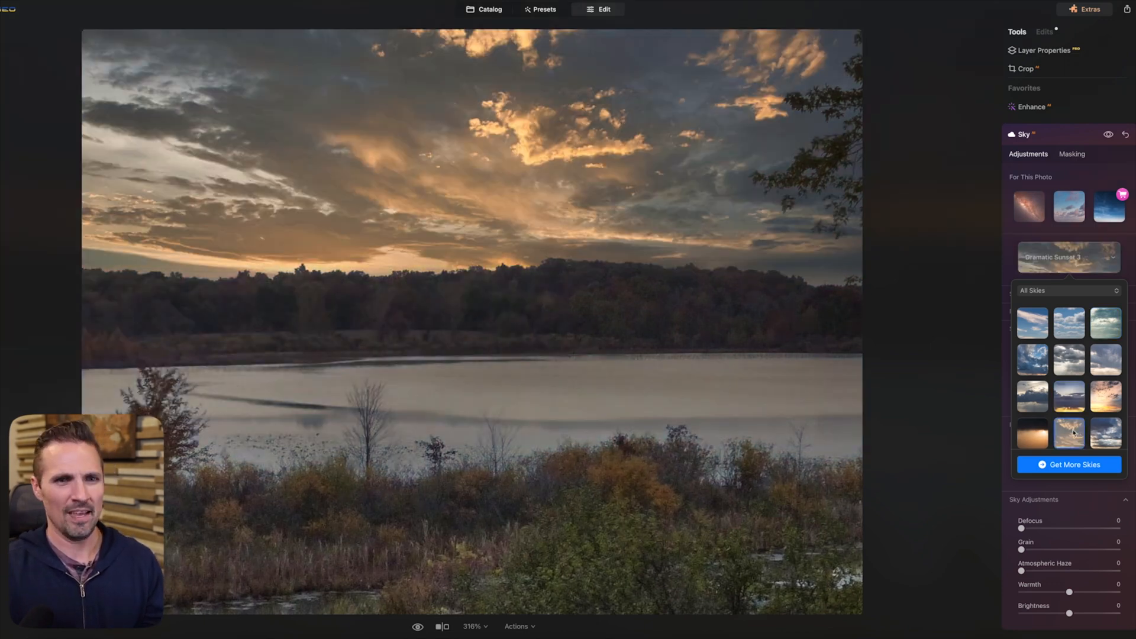
scroll(1061, 434, down, 3)
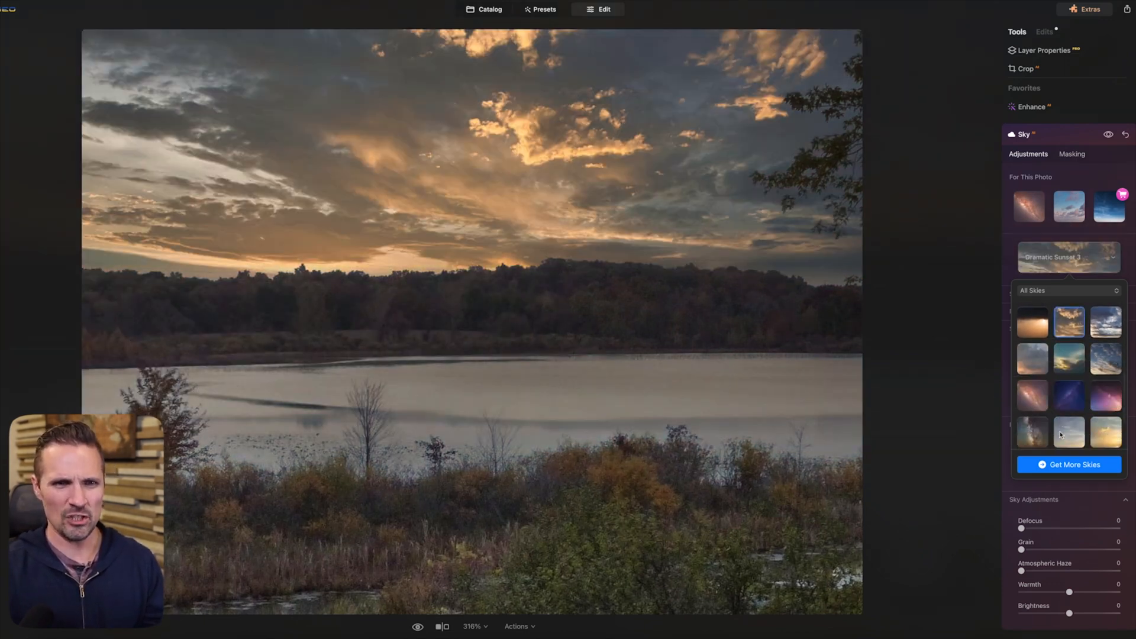
click(1065, 364)
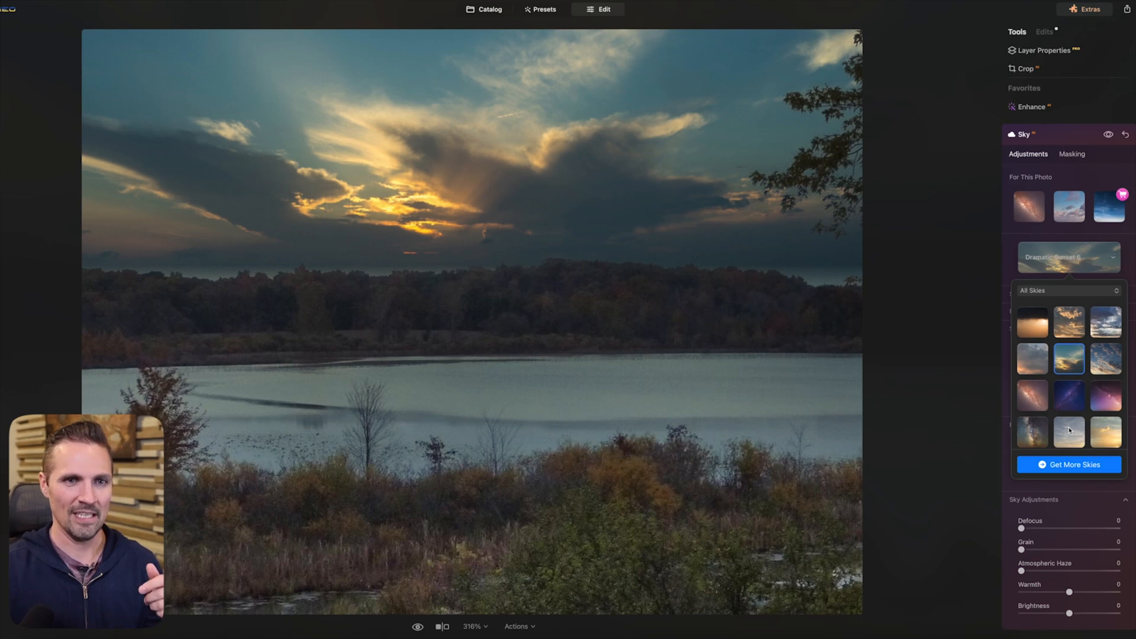
Step: Apply the Dramatic Sunset 4 sky and set its Relight Strength to 100
click(1103, 324)
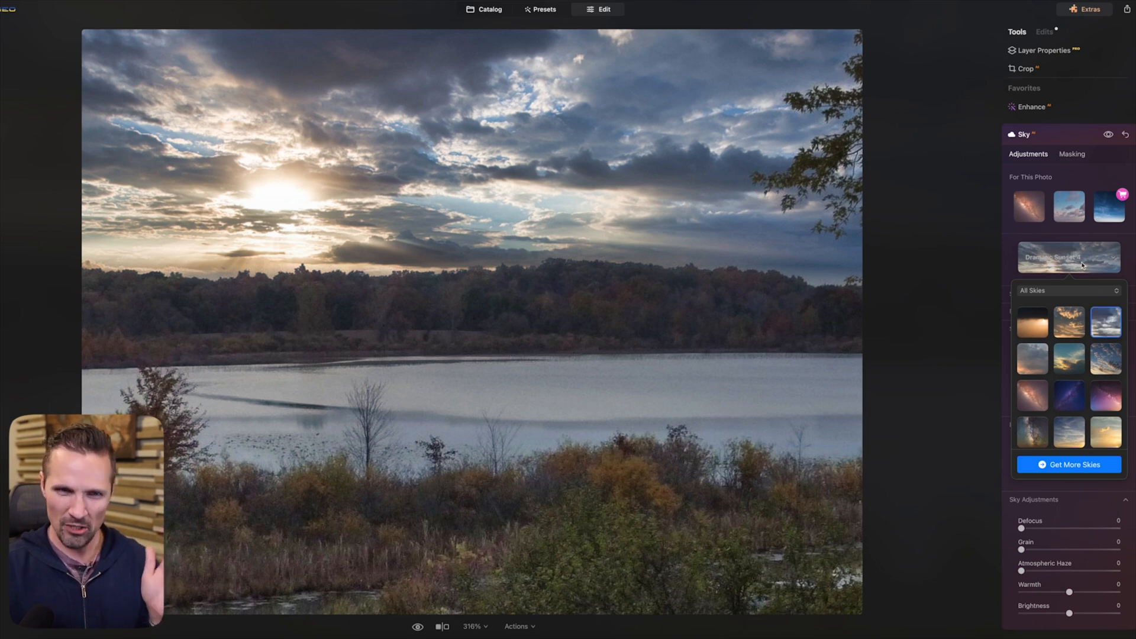
click(1128, 262)
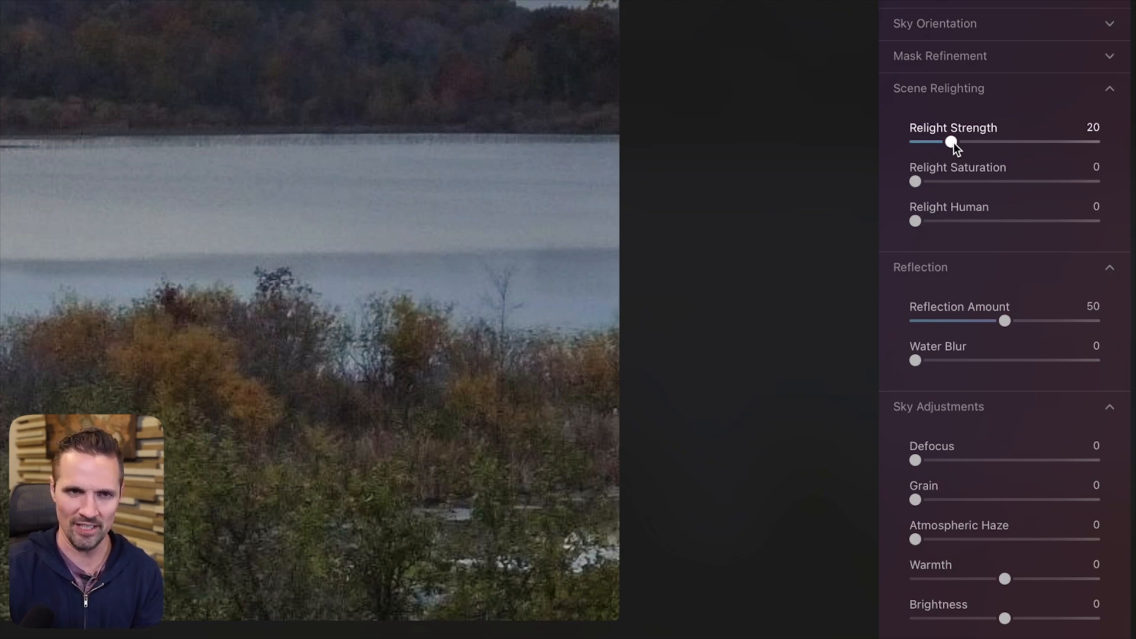
drag(953, 143, 1099, 142)
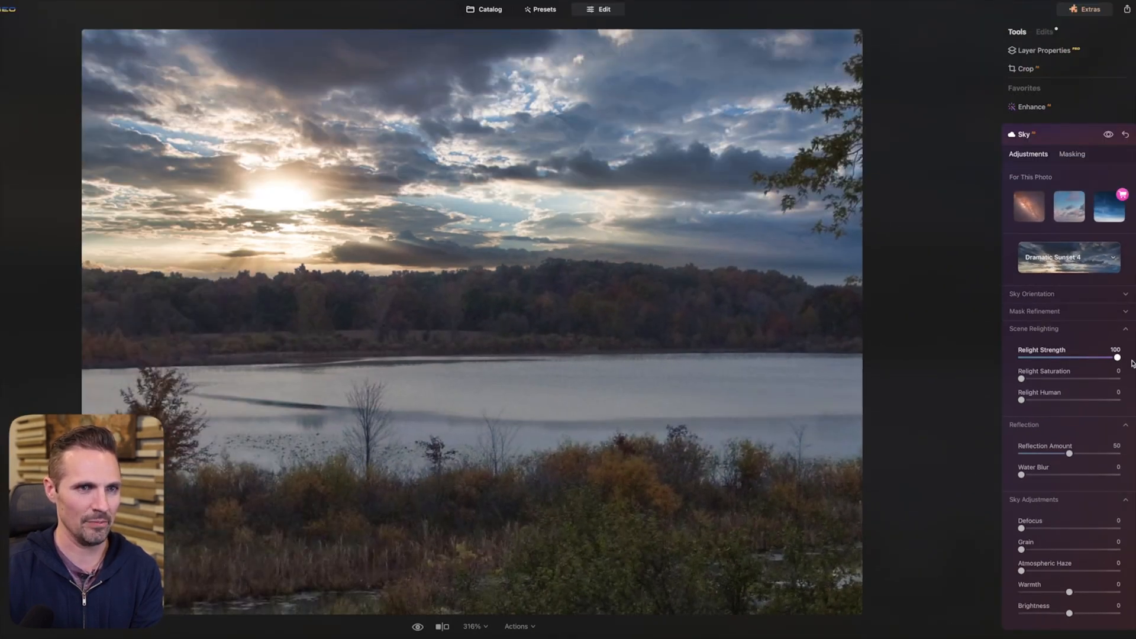
mouse_move(1131, 363)
mouse_down()
mouse_move(968, 376)
mouse_move(1133, 364)
mouse_up()
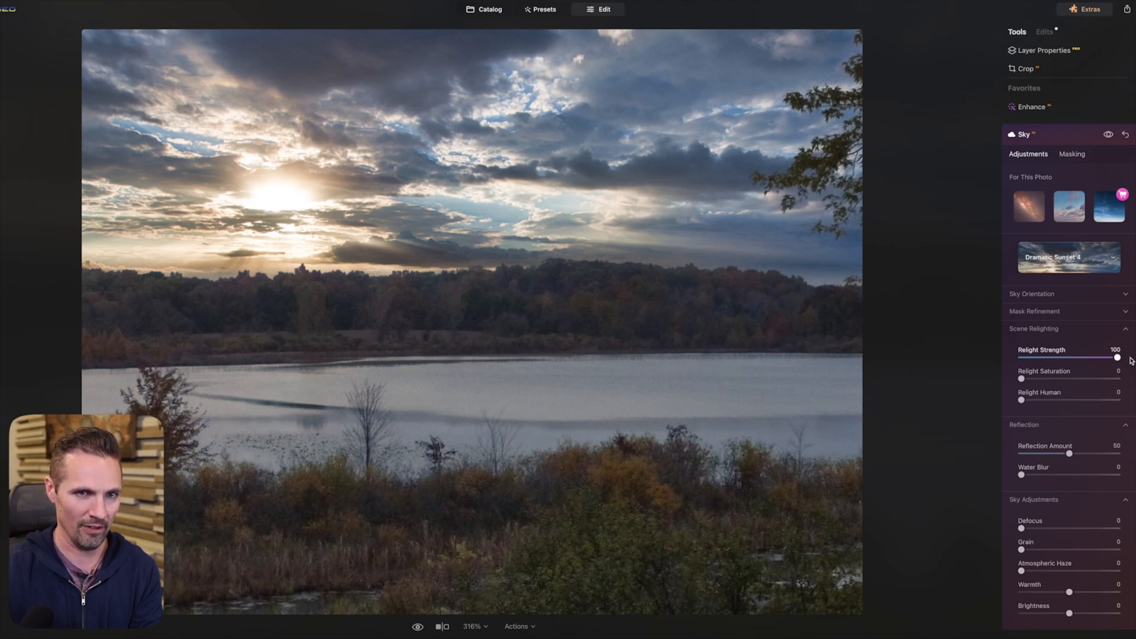
Step: Adjust the sky's orientation to Horizon Position -10, Vertical Position 1 and Horizontal Position -5
click(1116, 328)
click(1117, 295)
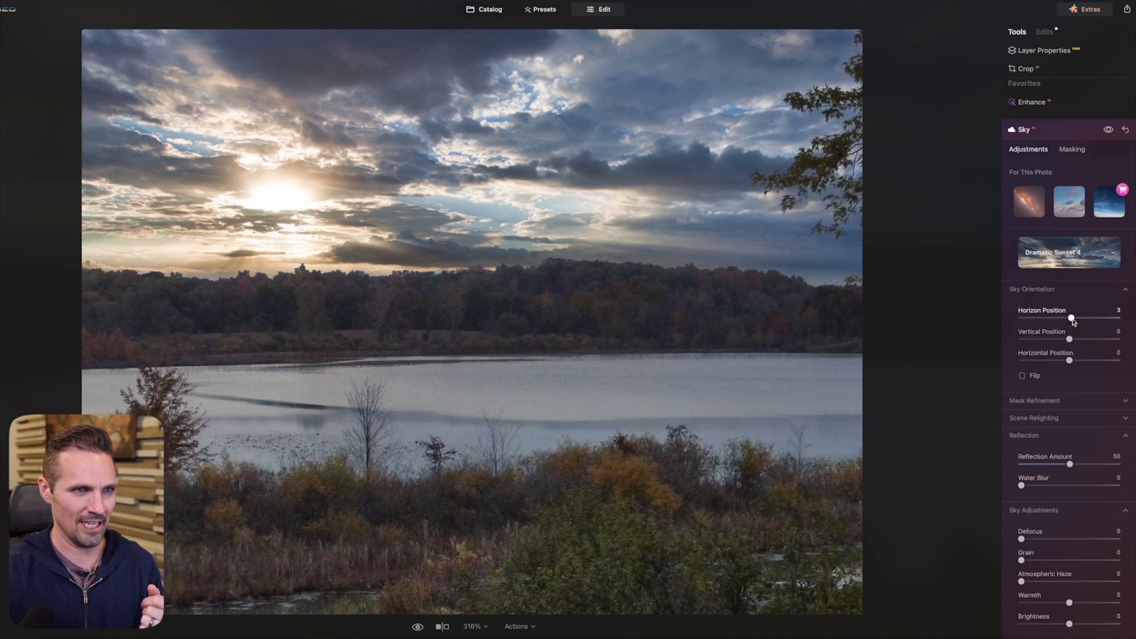
drag(1072, 321, 1068, 362)
click(1094, 85)
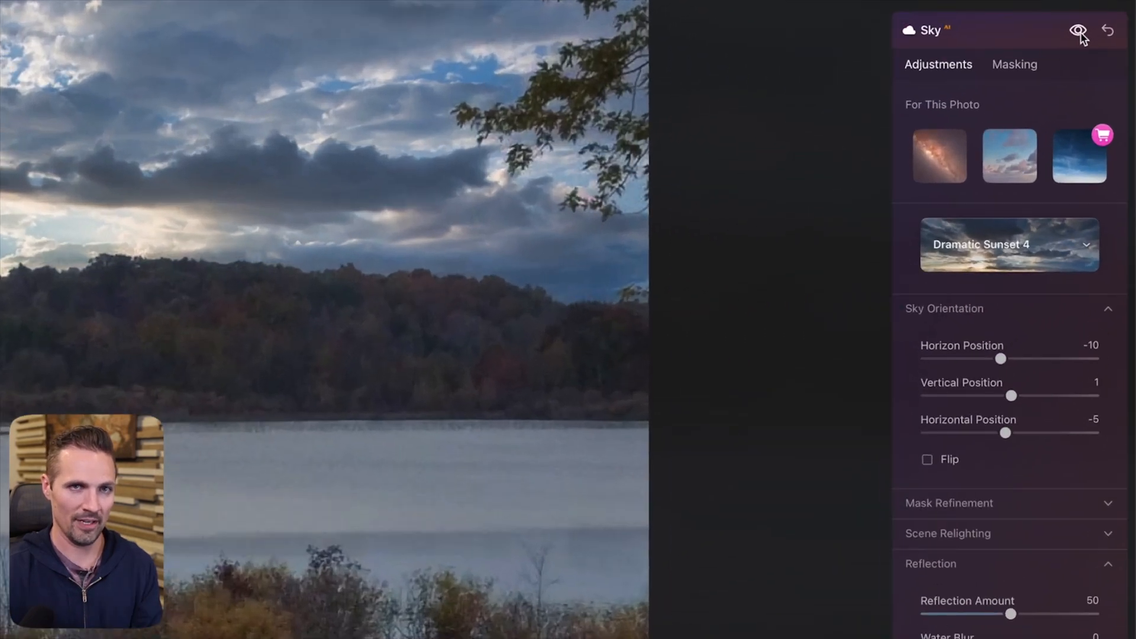
Step: Compare the photo with and without the sky replacement, then in a split before/after view
click(1078, 32)
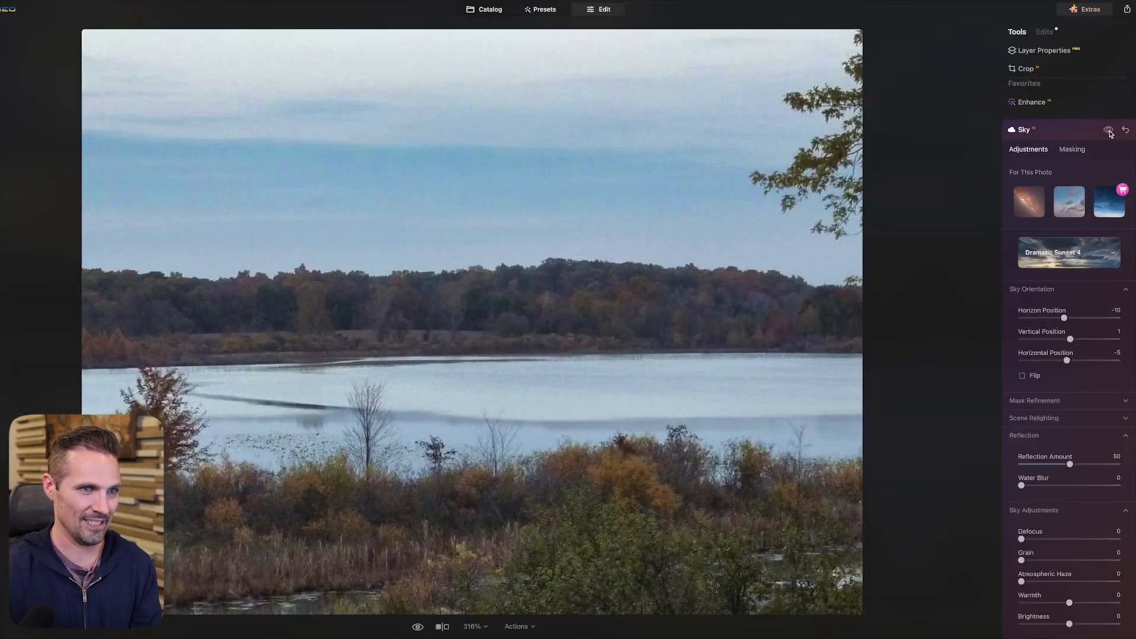
click(1109, 131)
click(1108, 130)
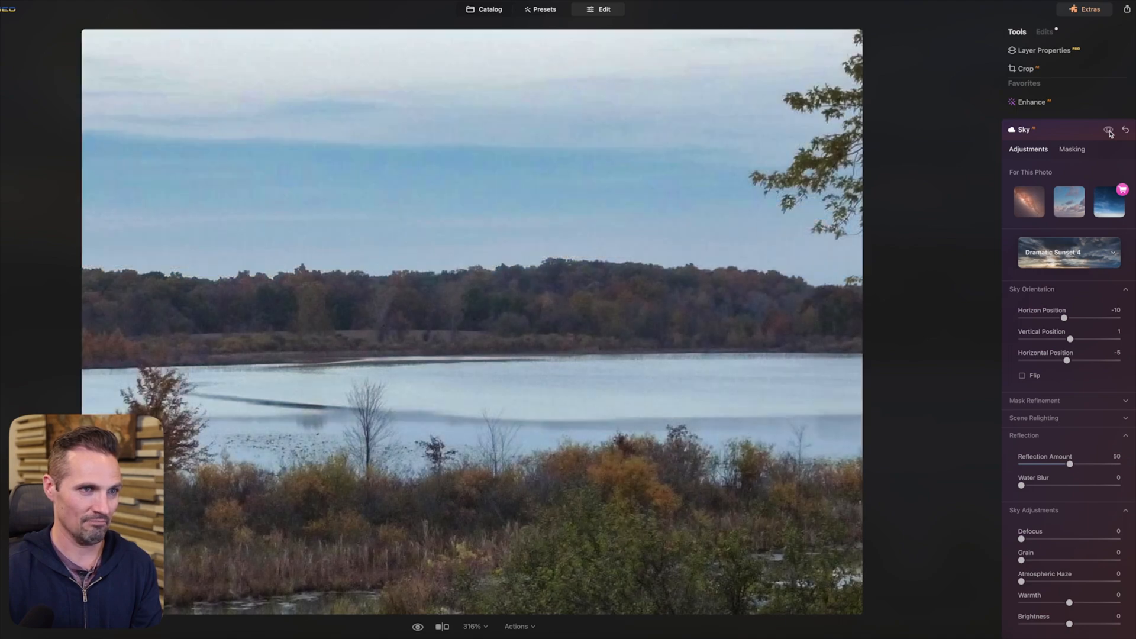
click(1108, 131)
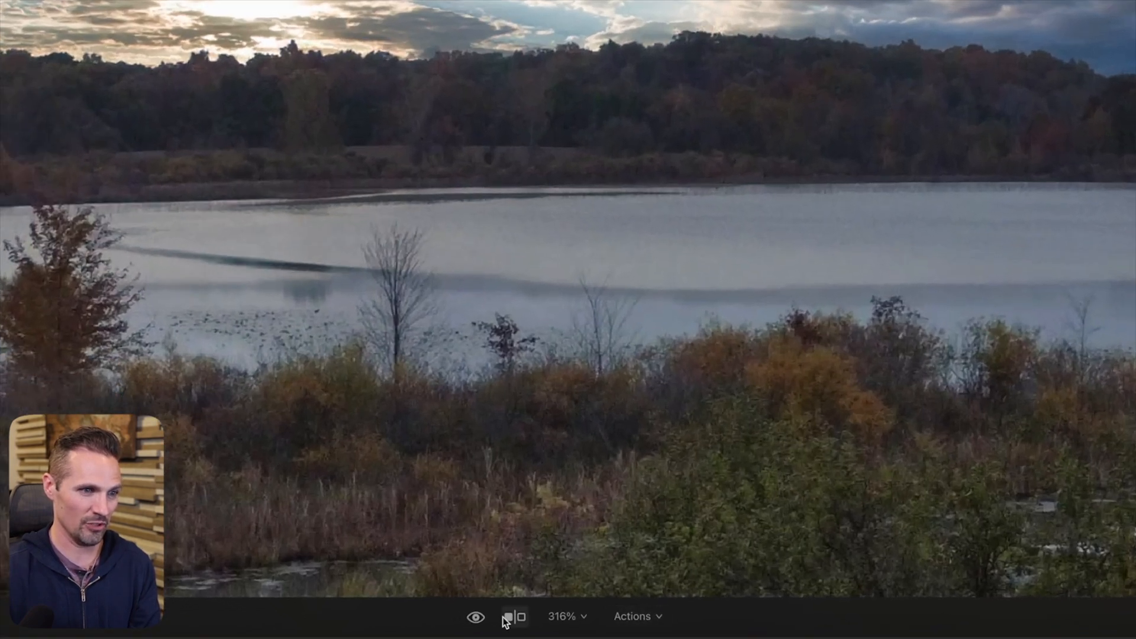
click(511, 618)
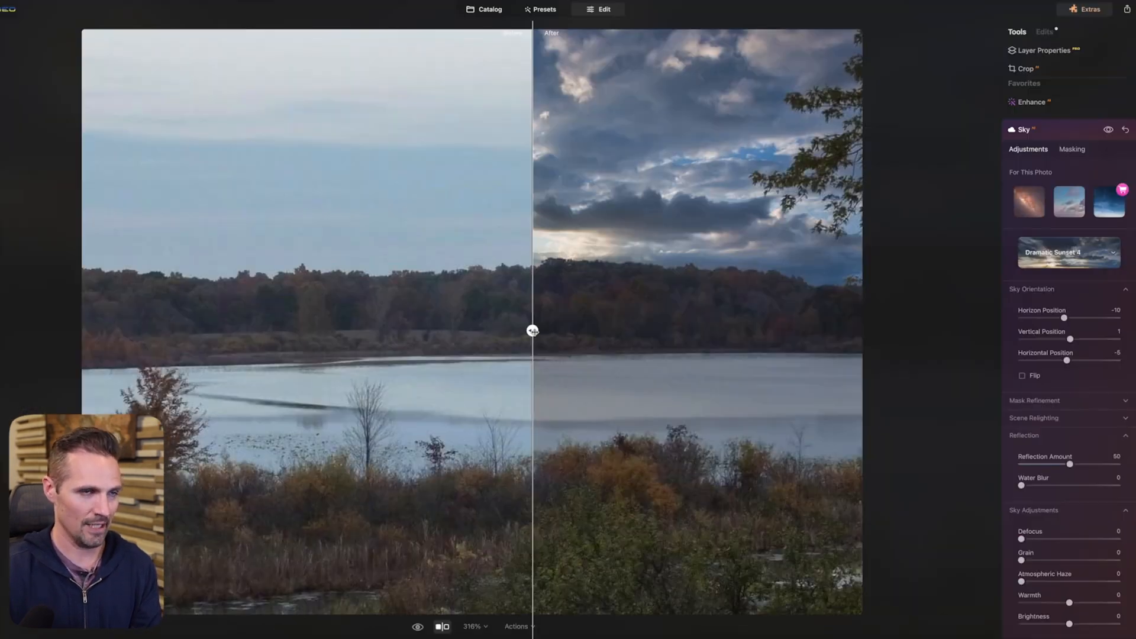
Step: Sweep the before/after divider across the lake photo to compare the original with the replaced sky
drag(524, 330, 466, 427)
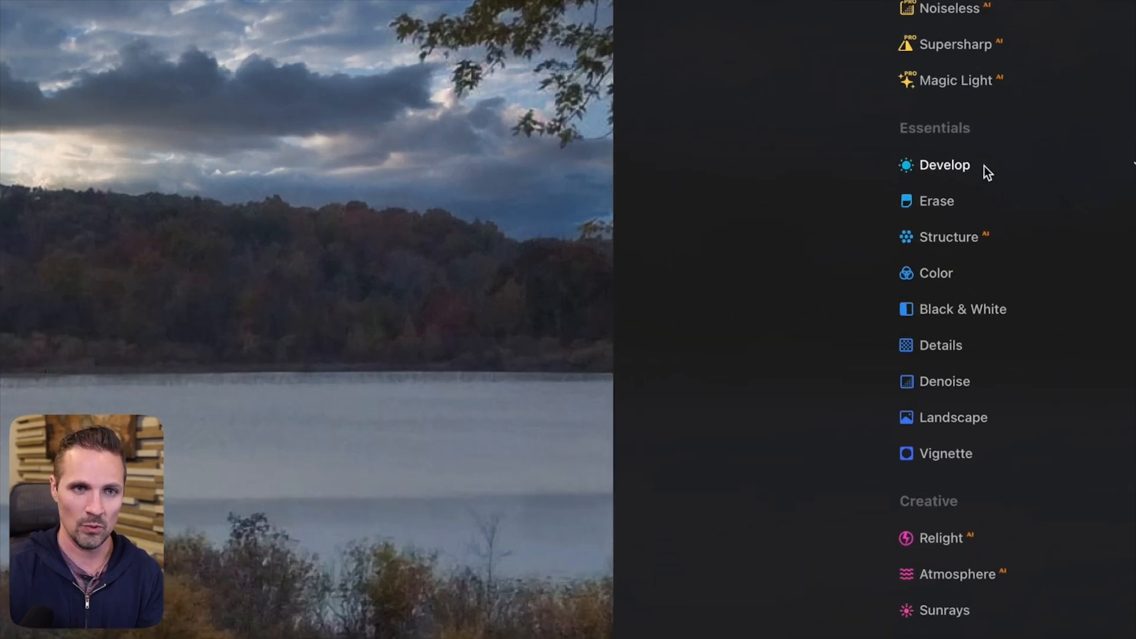
Step: Add the Develop, Erase, Structure and Landscape tools to the favorites
right_click(1017, 220)
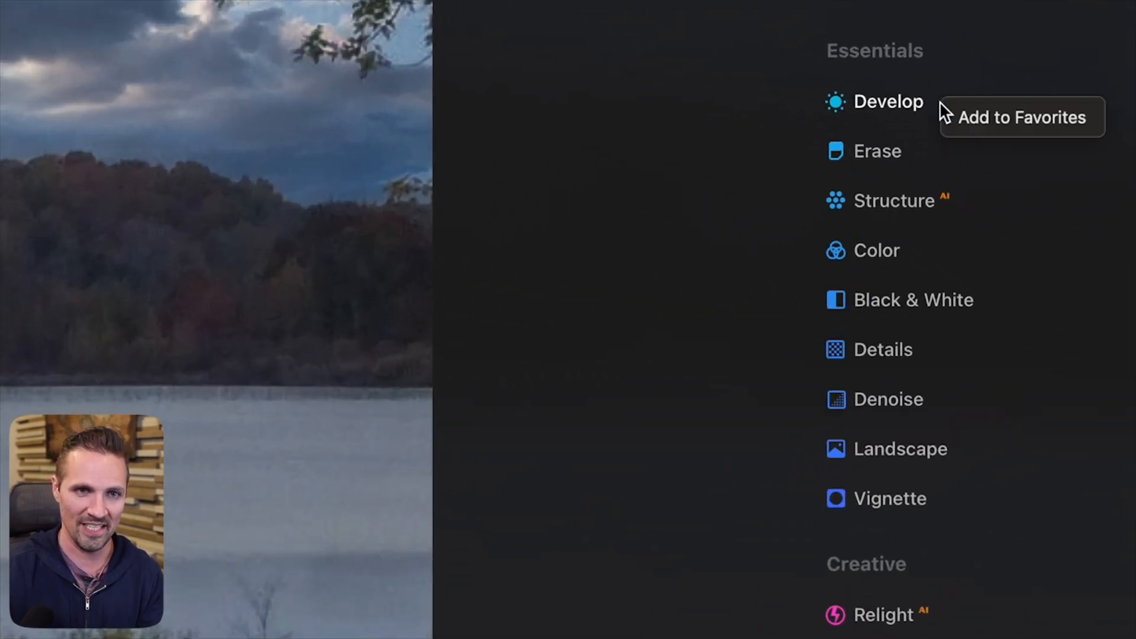
click(964, 113)
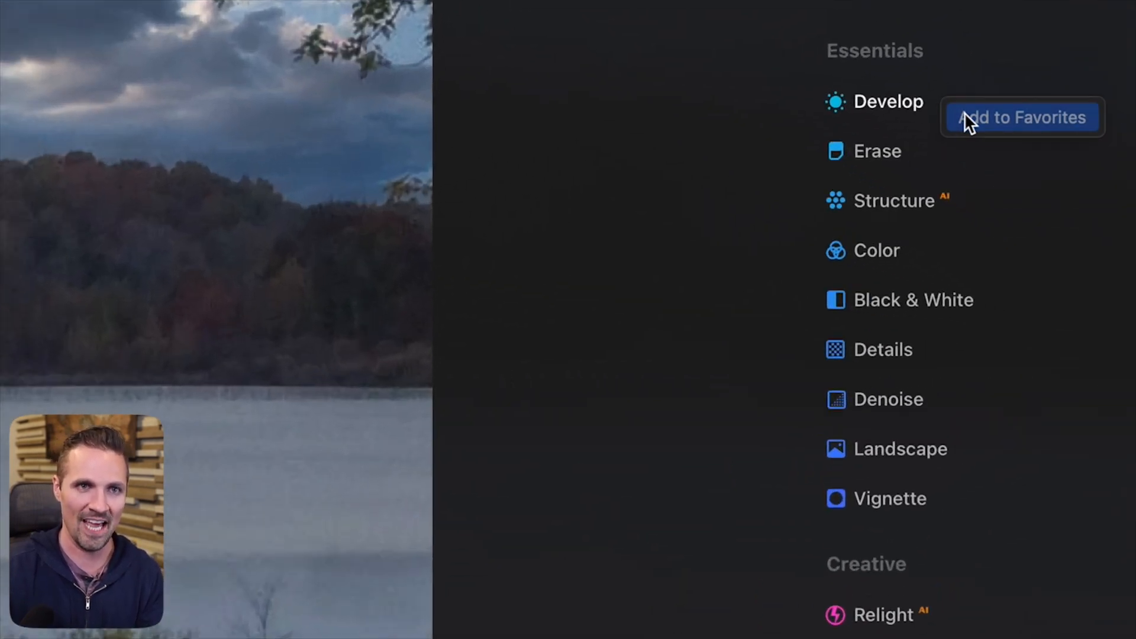
right_click(895, 154)
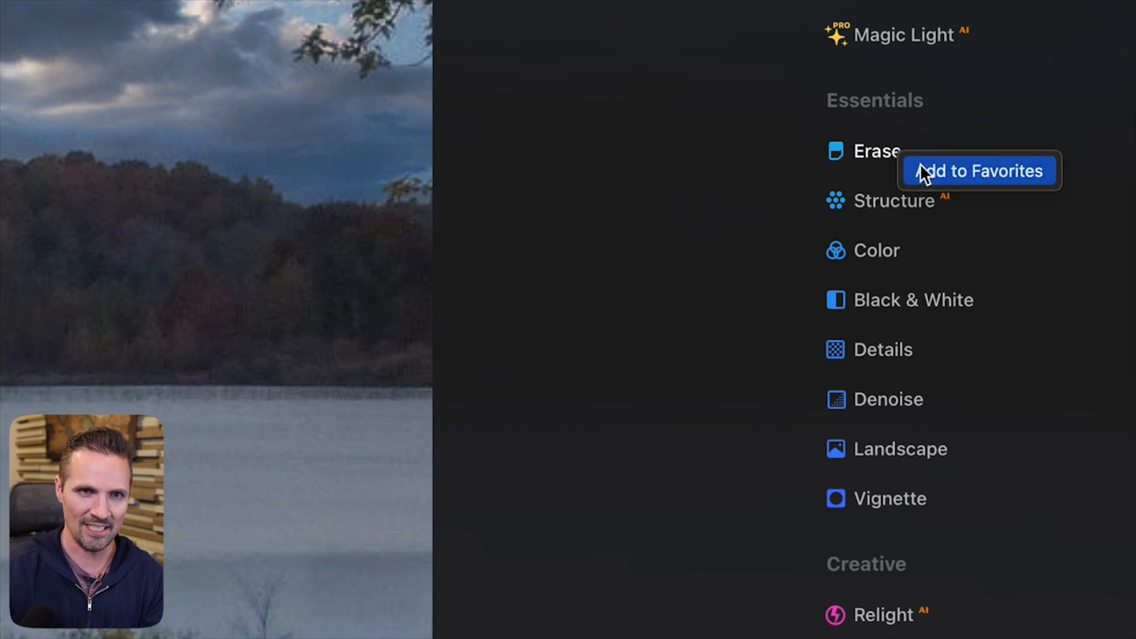
click(921, 166)
right_click(917, 195)
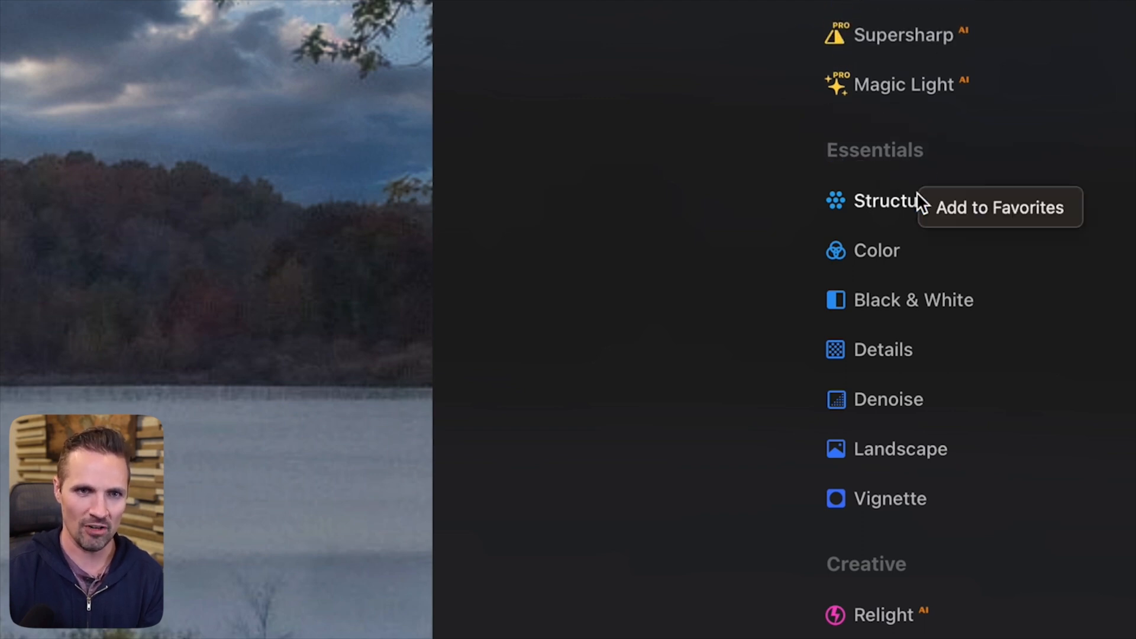
click(935, 206)
right_click(932, 452)
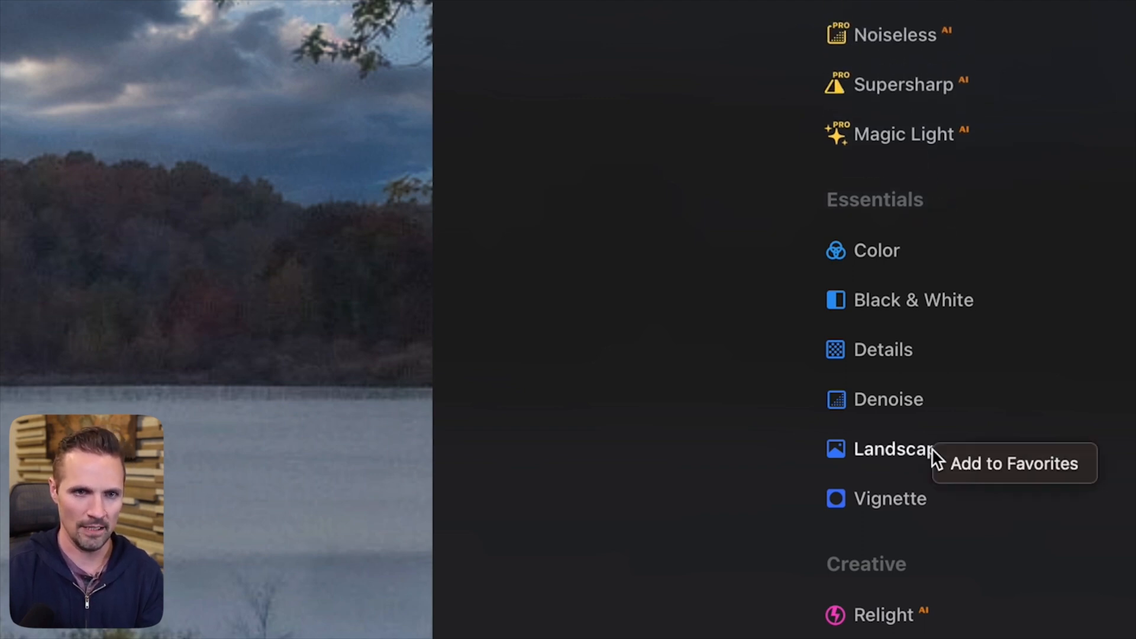
click(999, 463)
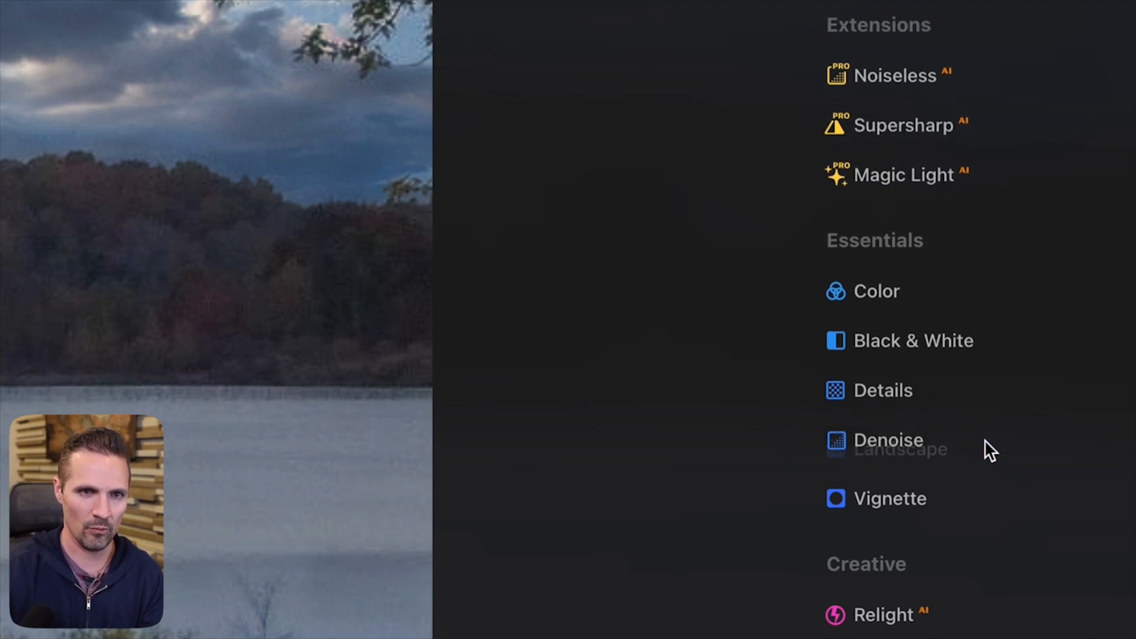
Step: Add the creative tools Relight, Atmosphere, Sunrays and Toning to the favorites
right_click(905, 582)
click(970, 299)
right_click(941, 624)
click(946, 160)
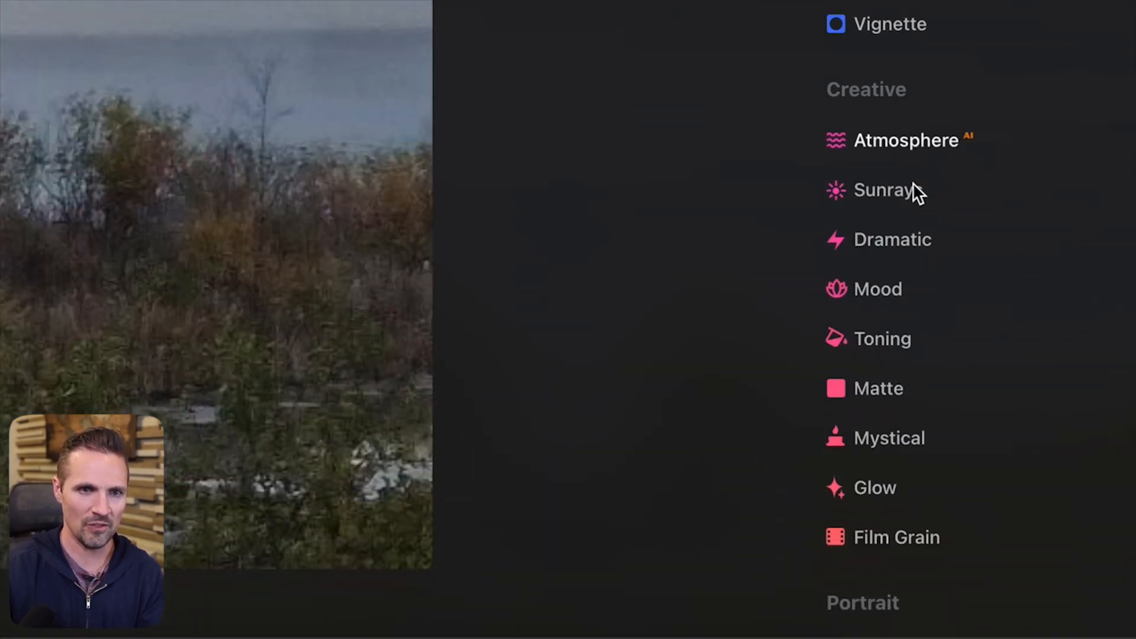
right_click(922, 191)
click(924, 195)
right_click(926, 341)
click(934, 350)
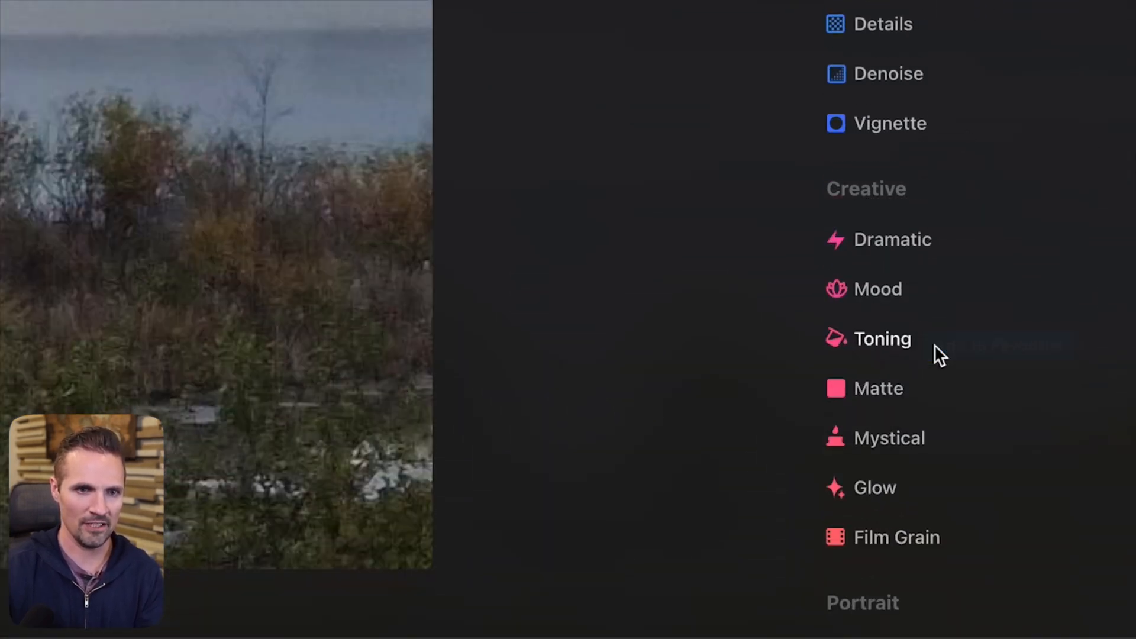
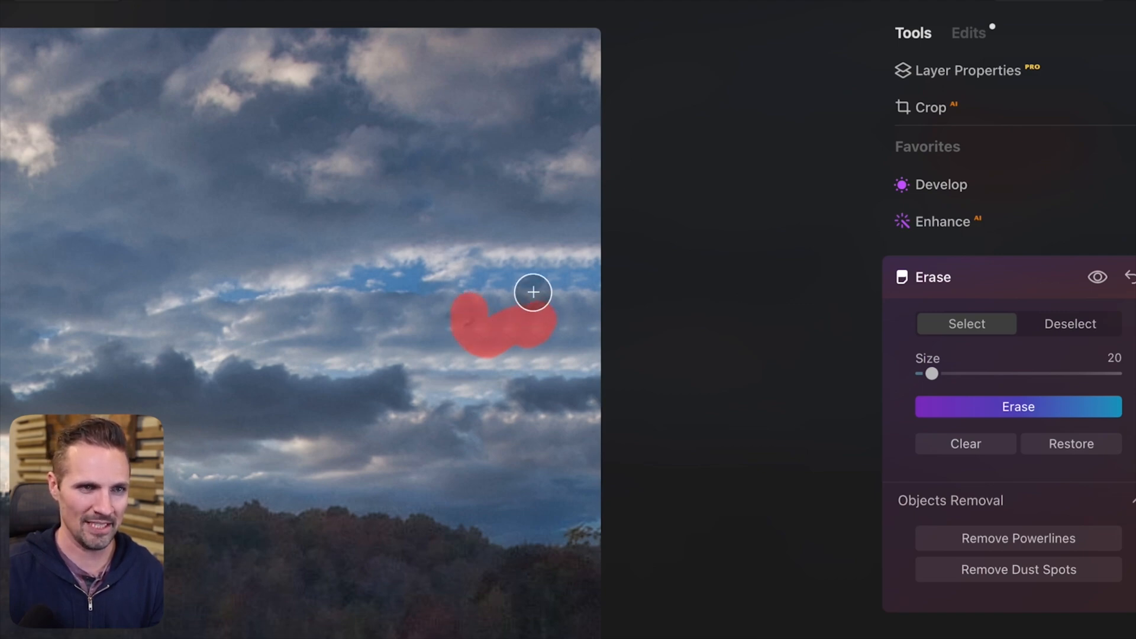
Step: Brush over the tree branch hanging into the lake photo's sky and erase it
mouse_move(548, 304)
mouse_down()
mouse_move(482, 310)
mouse_move(598, 400)
mouse_move(585, 441)
mouse_up()
click(1028, 405)
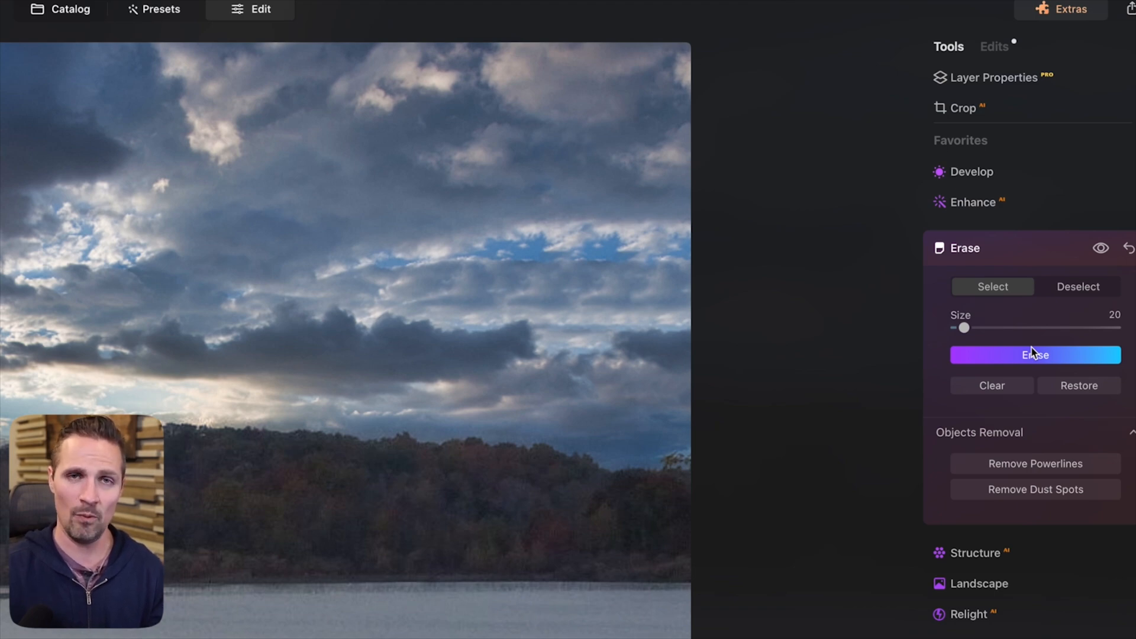
click(1101, 251)
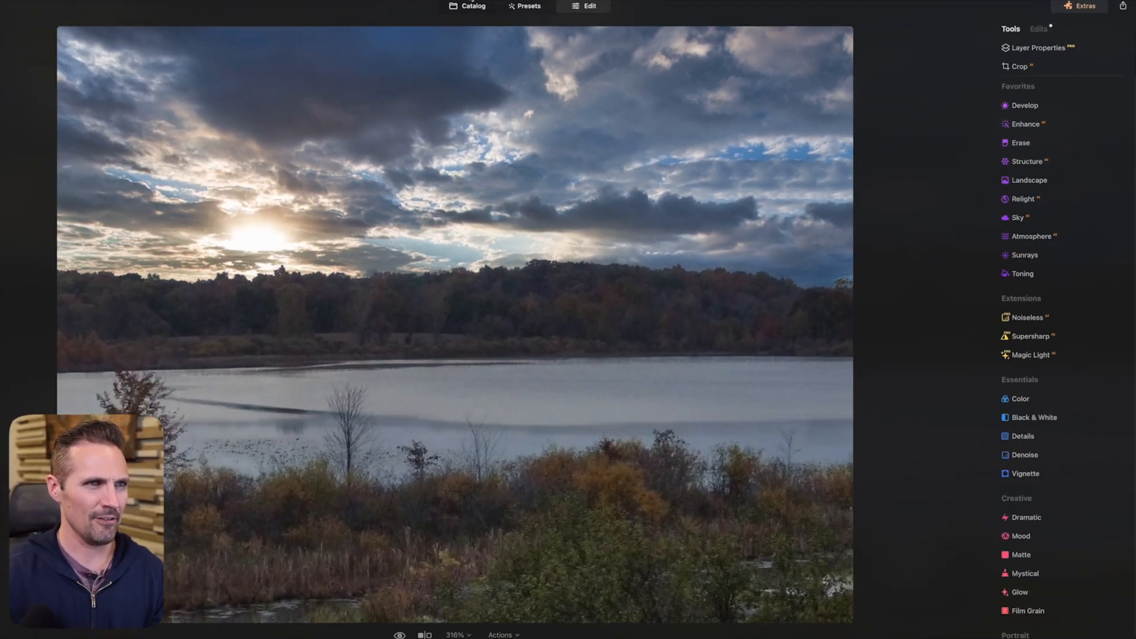
Step: Open the catalog photo of power lines crossing a cloudy blue sky for editing
click(470, 7)
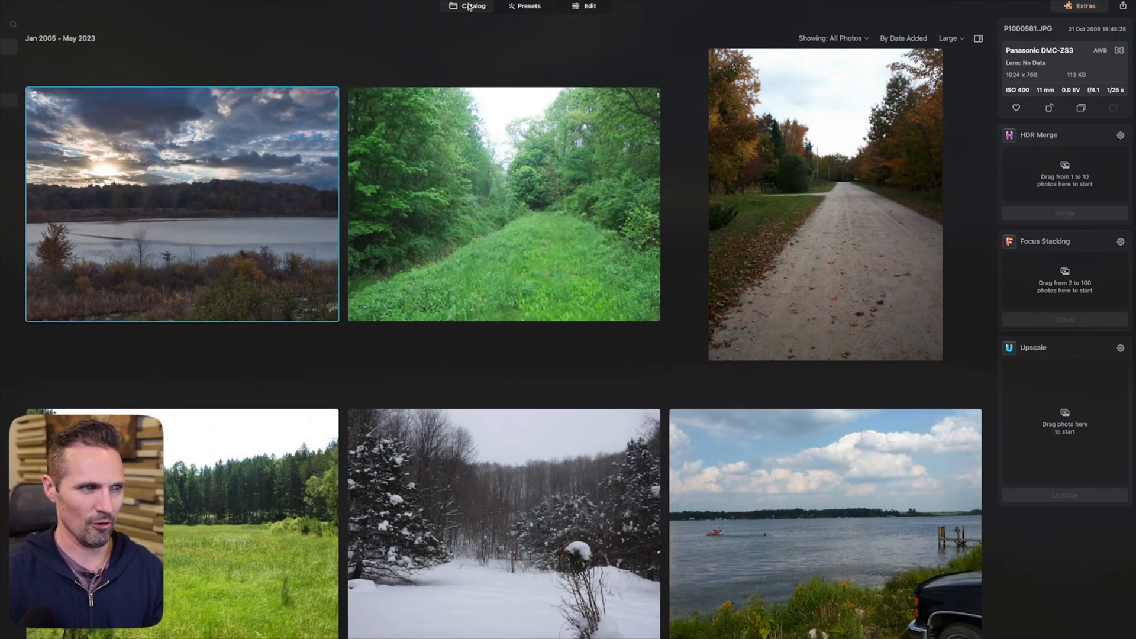
scroll(566, 335, down, 5)
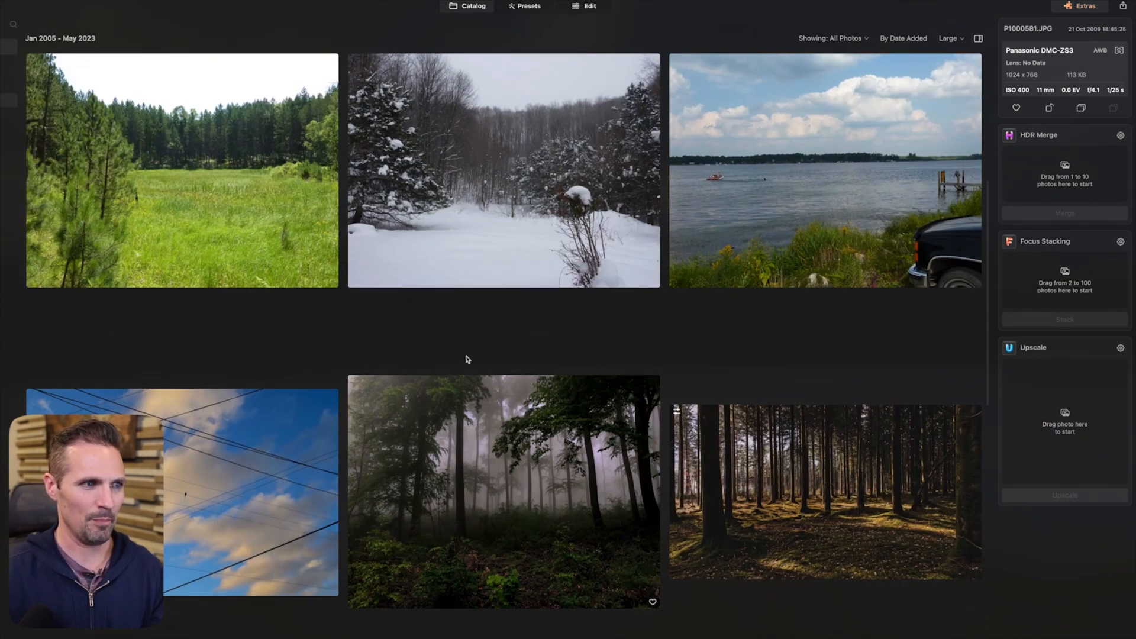
double_click(239, 432)
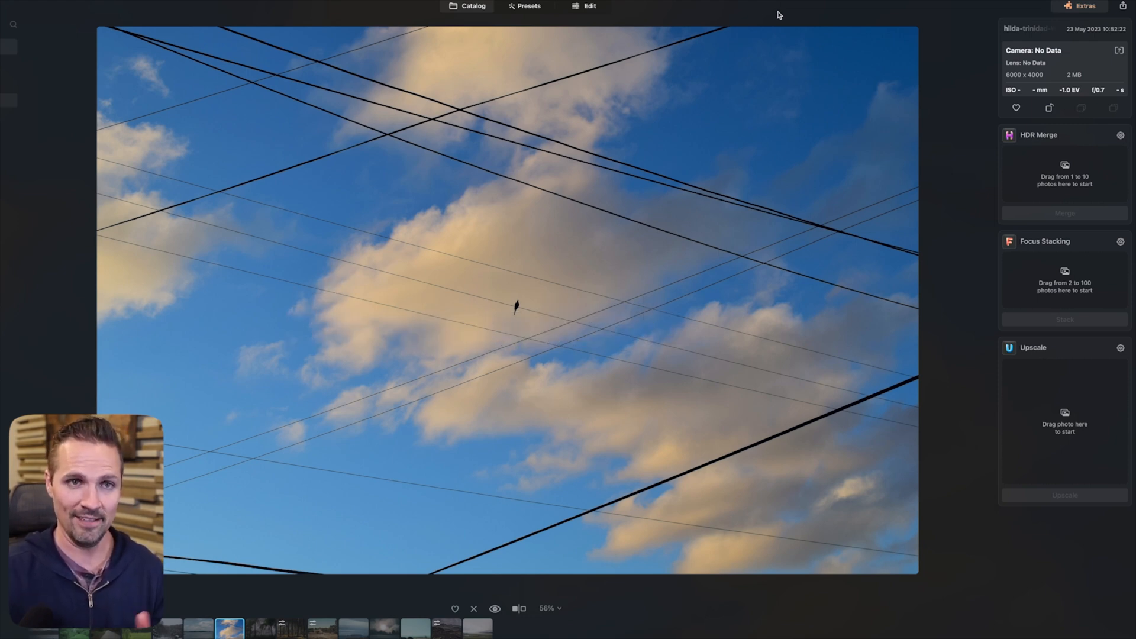
click(598, 8)
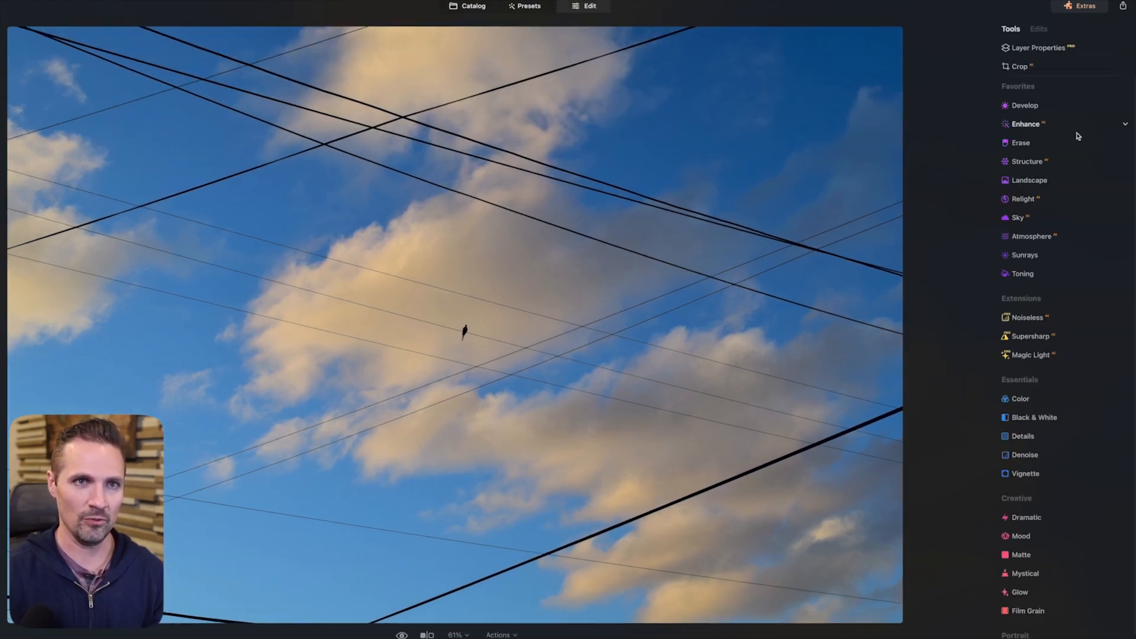
Step: Remove the power lines automatically from the sky photo and erase the leftover dark line fragment with the brush
click(1021, 143)
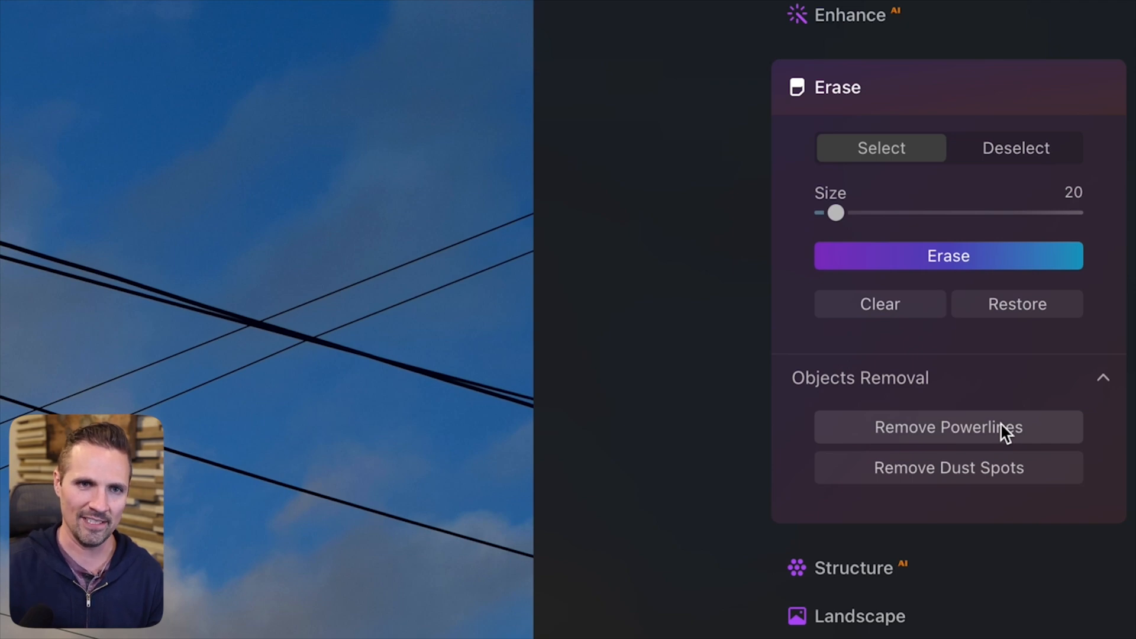
click(1000, 422)
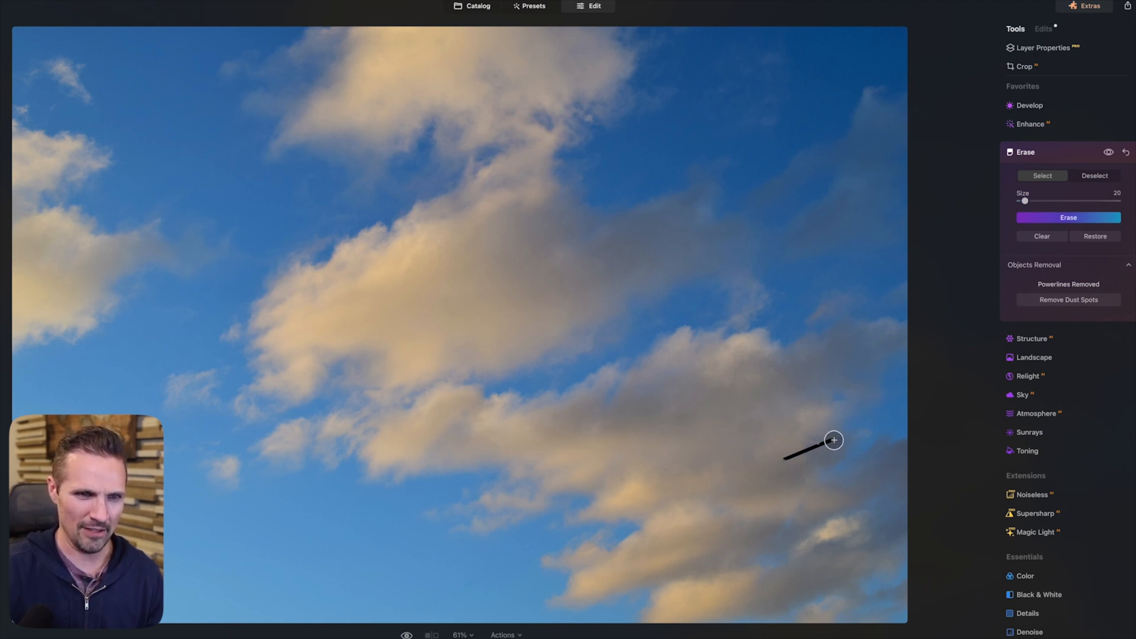
mouse_move(801, 449)
mouse_down()
mouse_move(787, 459)
mouse_move(823, 436)
mouse_up()
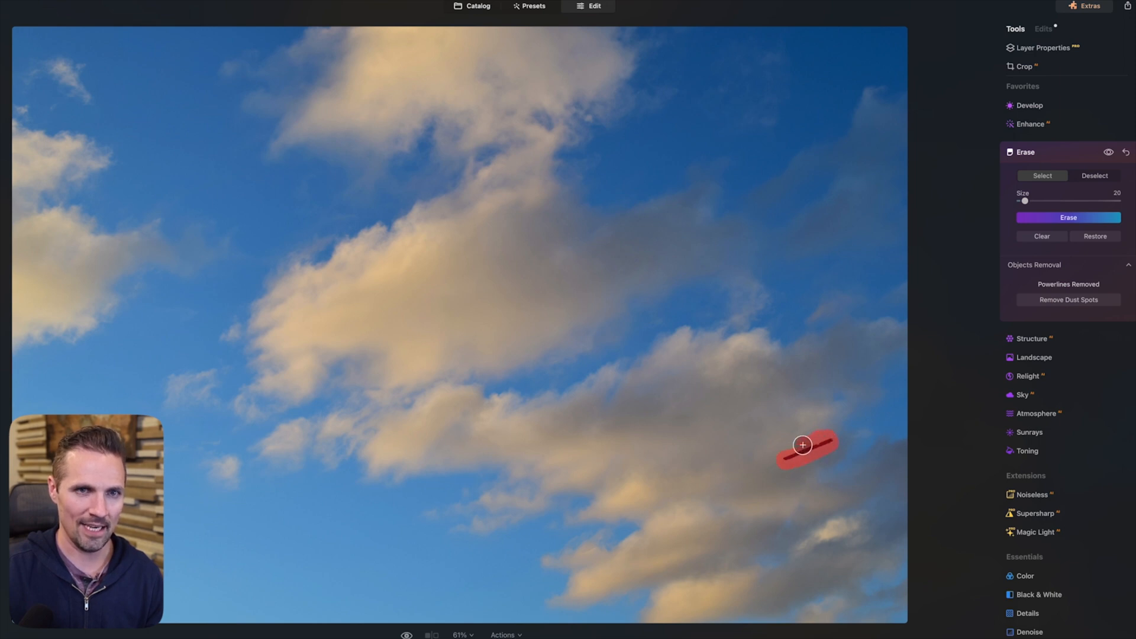
click(1082, 220)
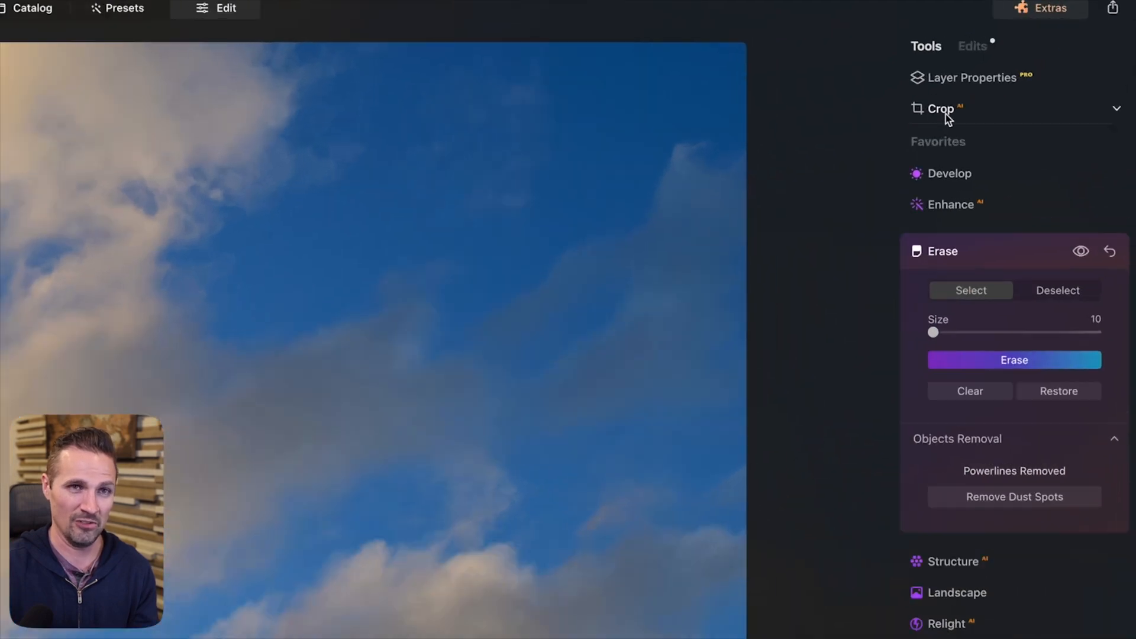
Step: Crop the sky photo inward from its lower-right corner and show the list of edits made to it
click(1025, 67)
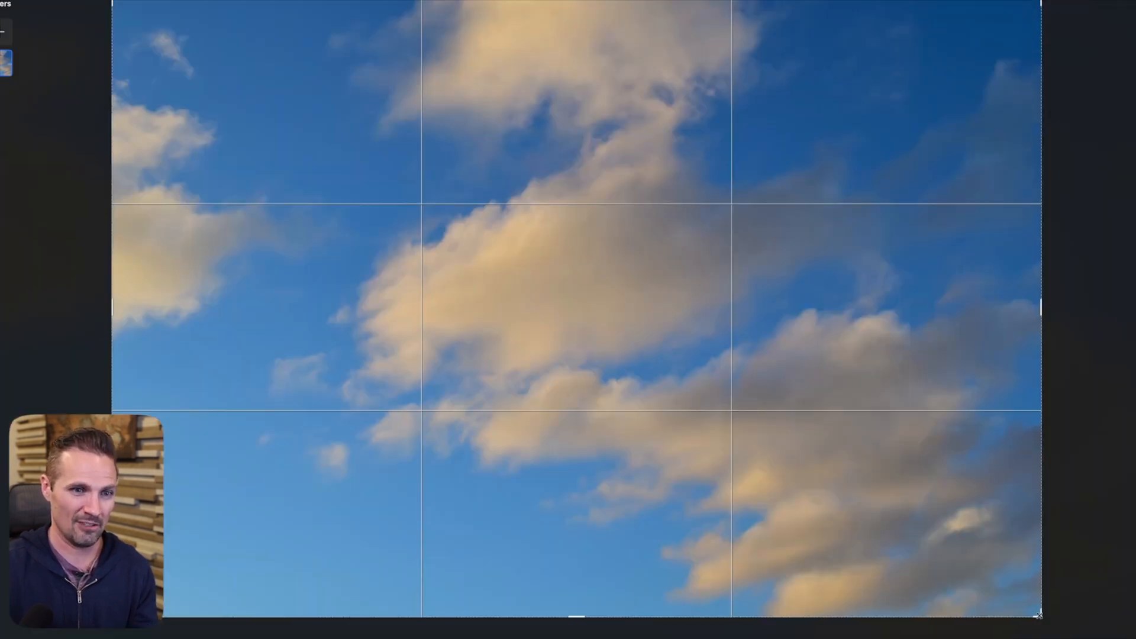
drag(1036, 613, 944, 513)
key(Return)
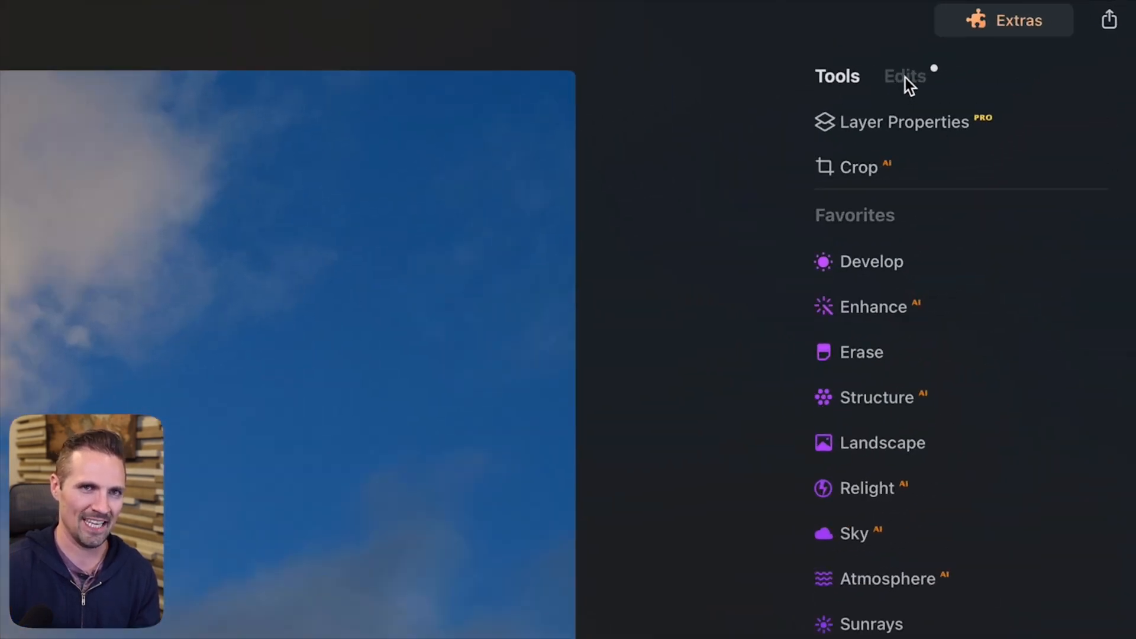
click(905, 78)
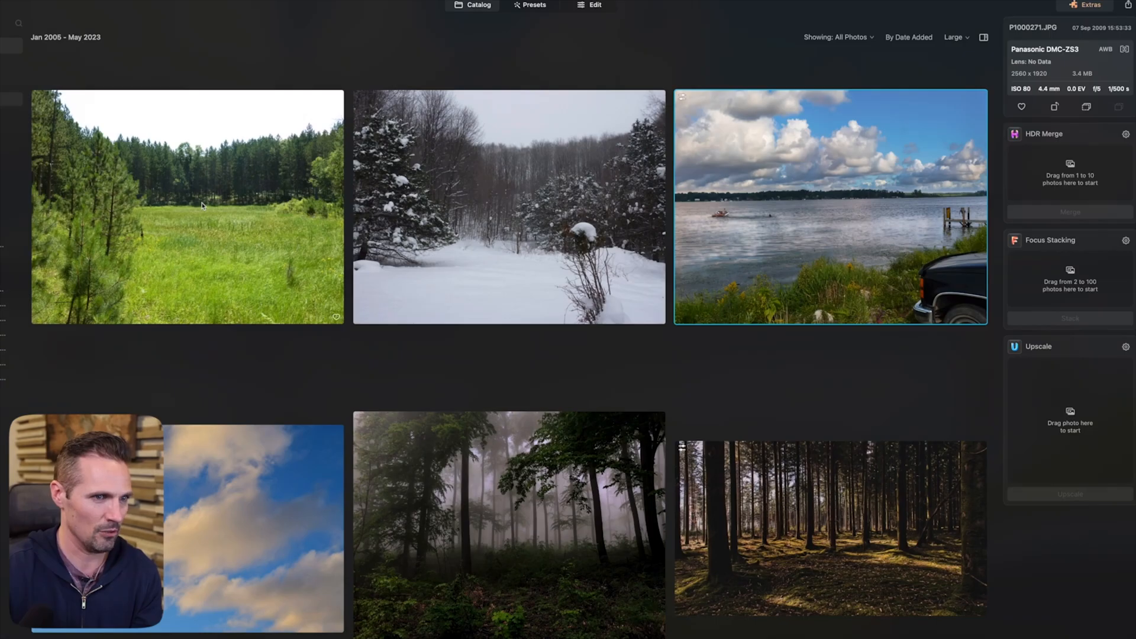
Step: Open the foggy dark forest photo from the catalog for editing
double_click(472, 494)
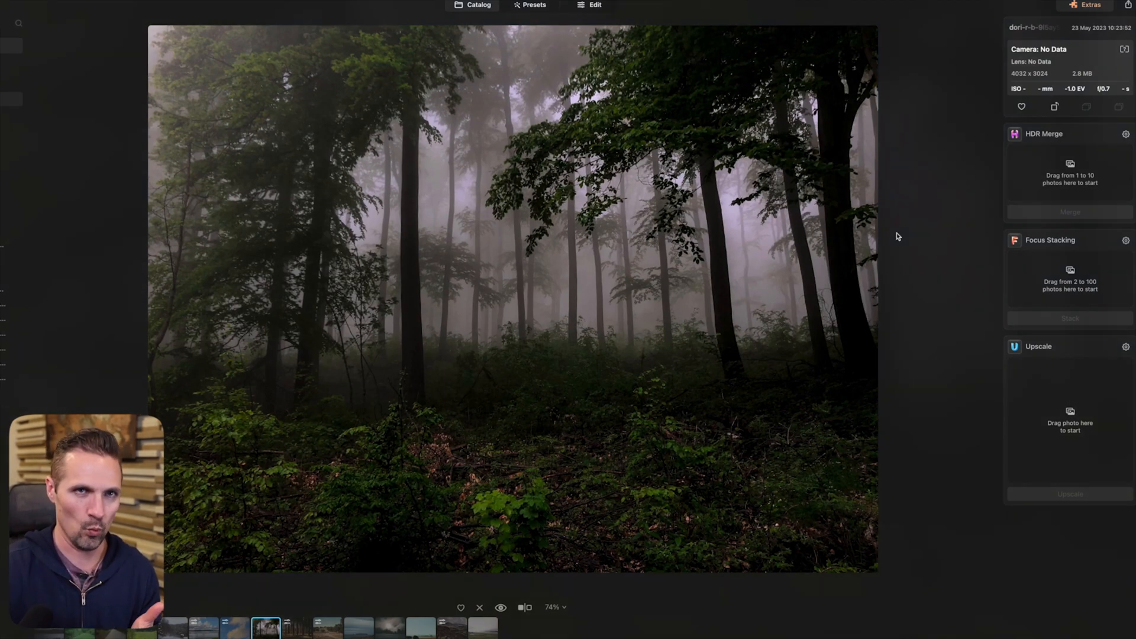
click(593, 6)
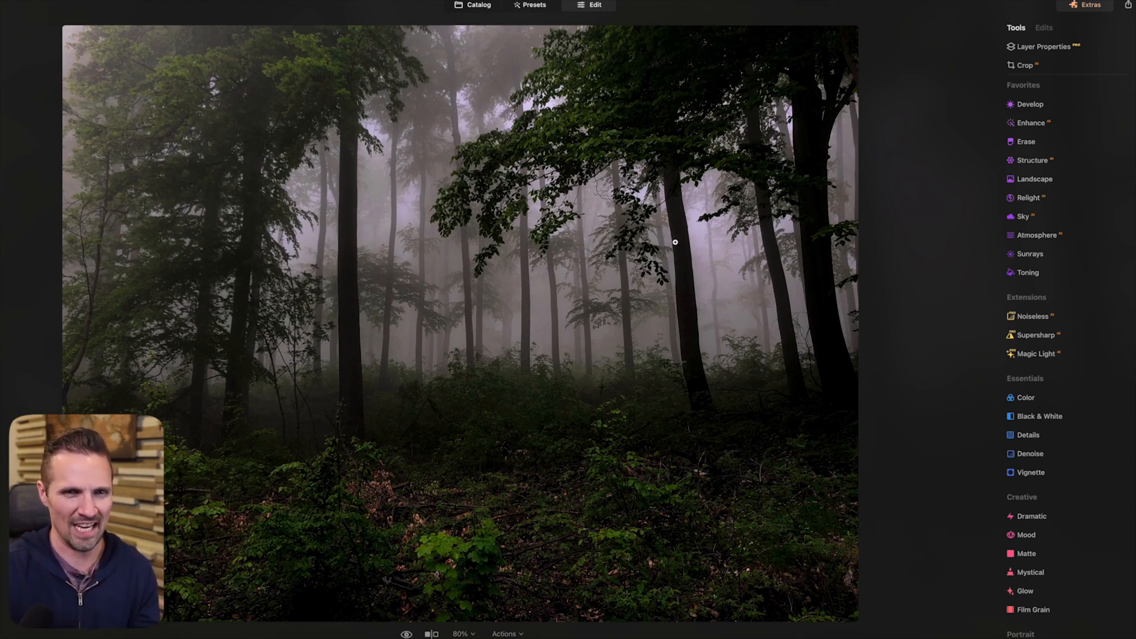
Step: Add sunrays to the forest photo with Amount 22, Overall Look 49, Sunrays Length 58 and Penetration 53
click(1063, 255)
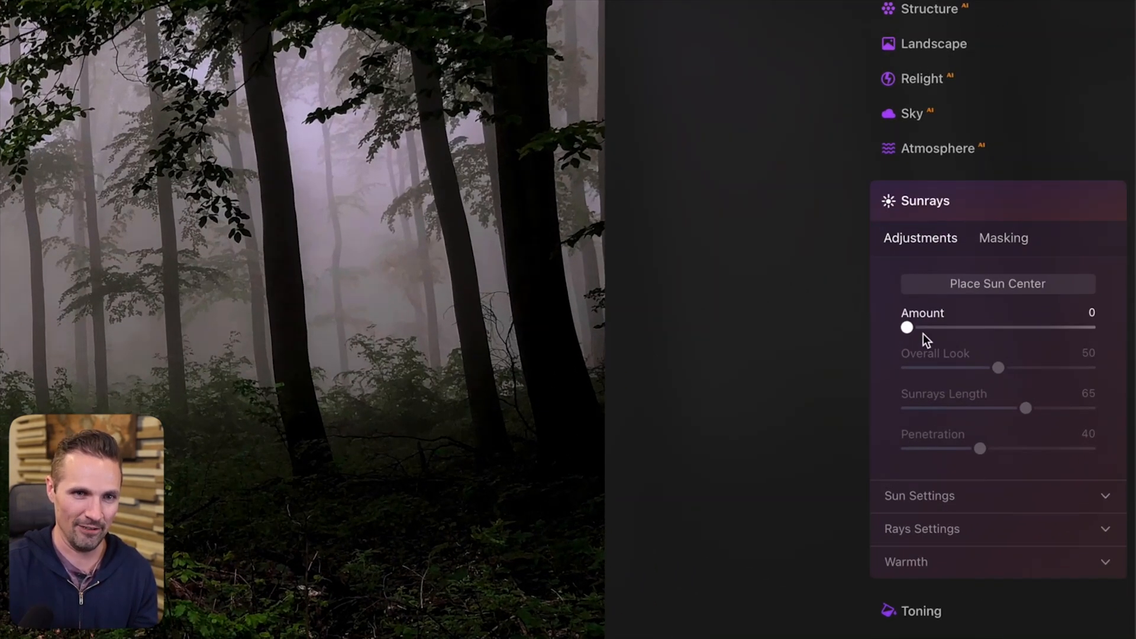
drag(905, 328, 956, 328)
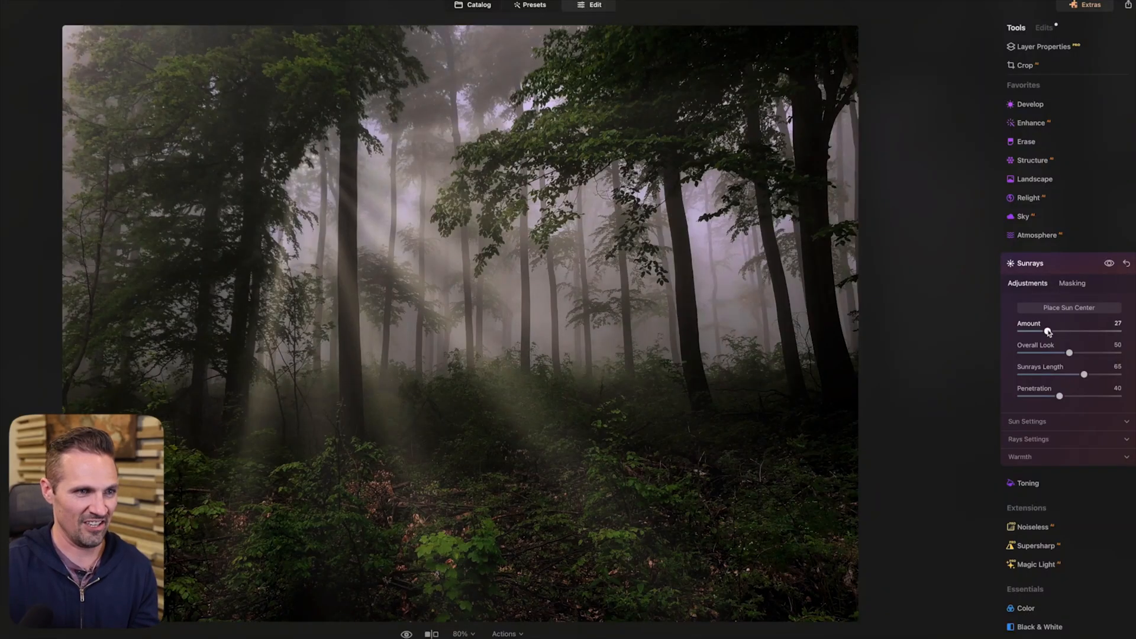
drag(1047, 332, 1118, 332)
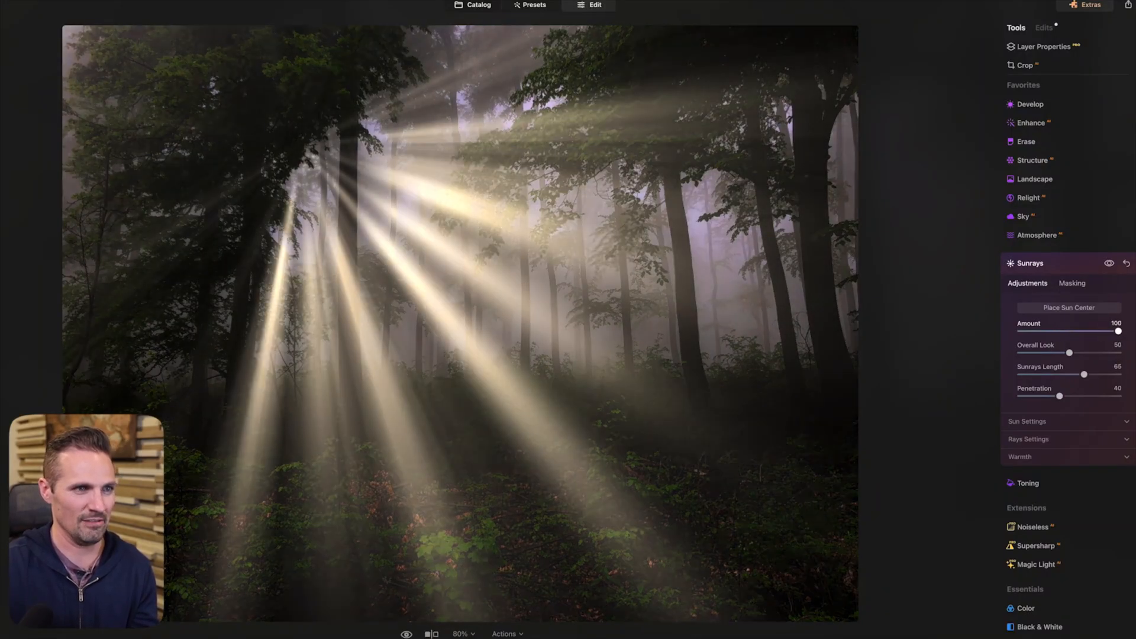
drag(1125, 326, 1041, 330)
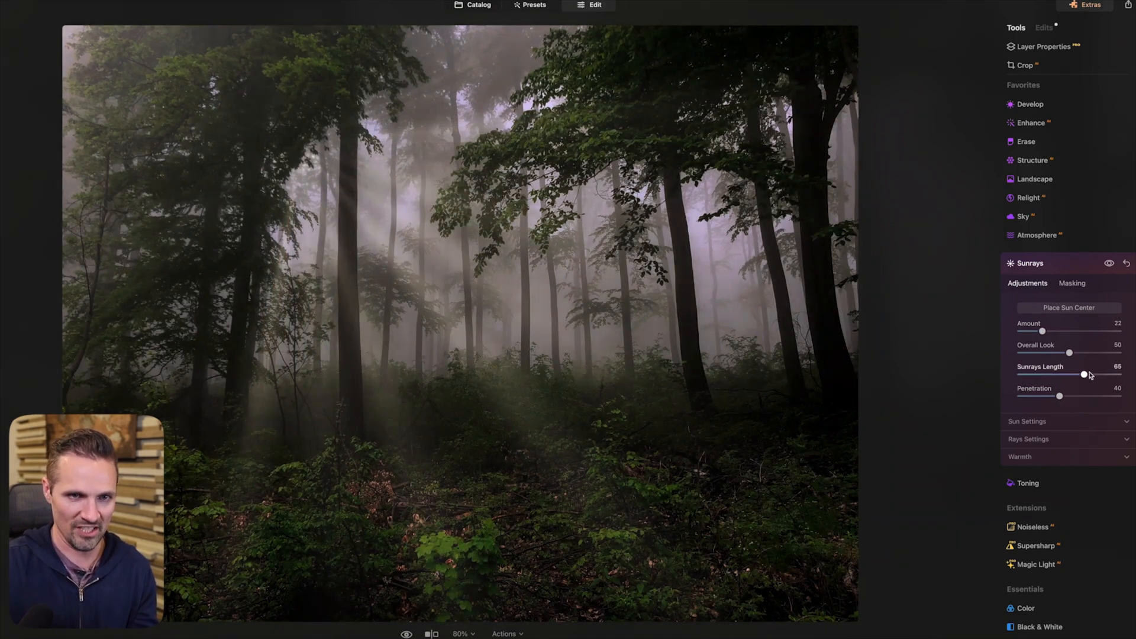
drag(1084, 375, 1072, 396)
mouse_move(1071, 354)
mouse_down()
mouse_move(1107, 354)
mouse_move(1040, 354)
mouse_move(1068, 354)
mouse_up()
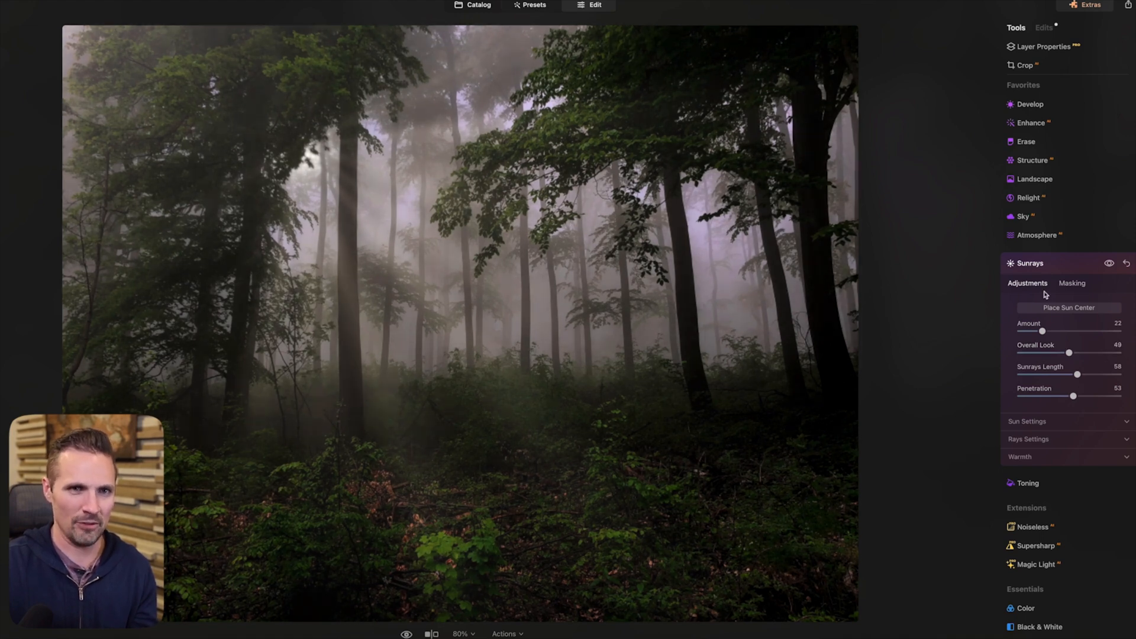
Step: Add Atmosphere to the forest photo, trying Fog at Amount 49 and switching to Layered Fog with Amount 40
click(1036, 235)
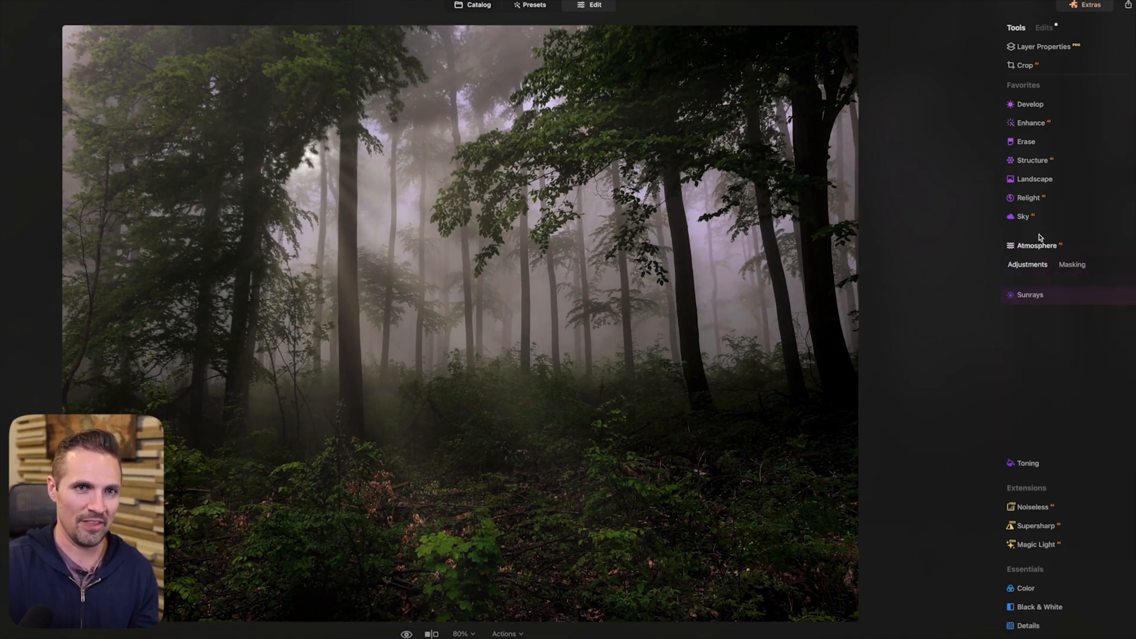
drag(1023, 314, 1072, 316)
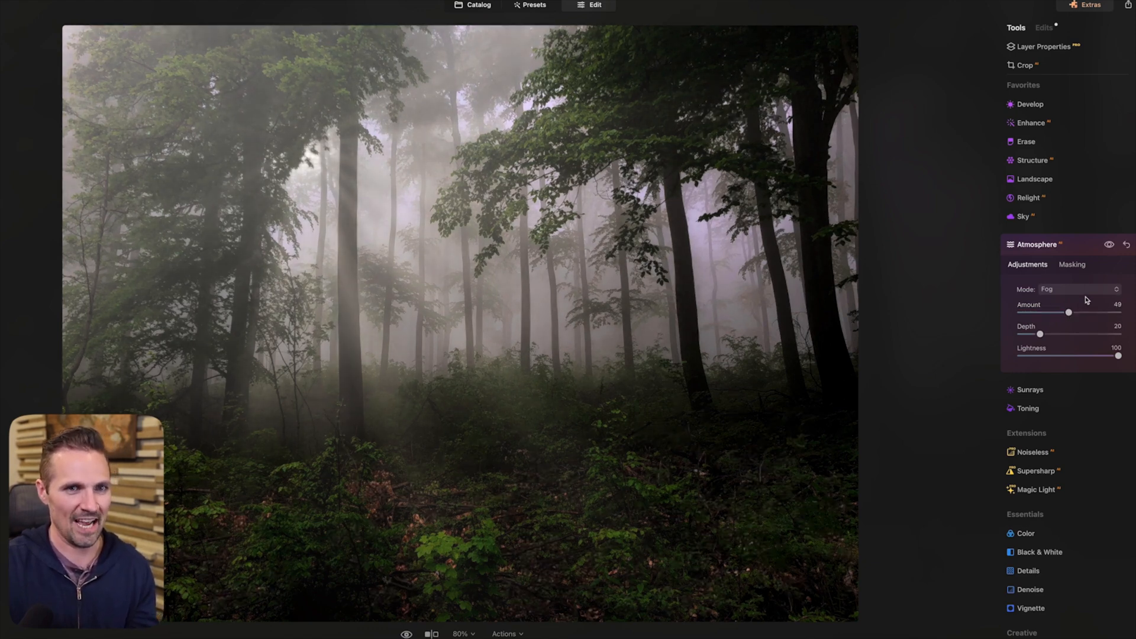
click(1088, 289)
click(1089, 315)
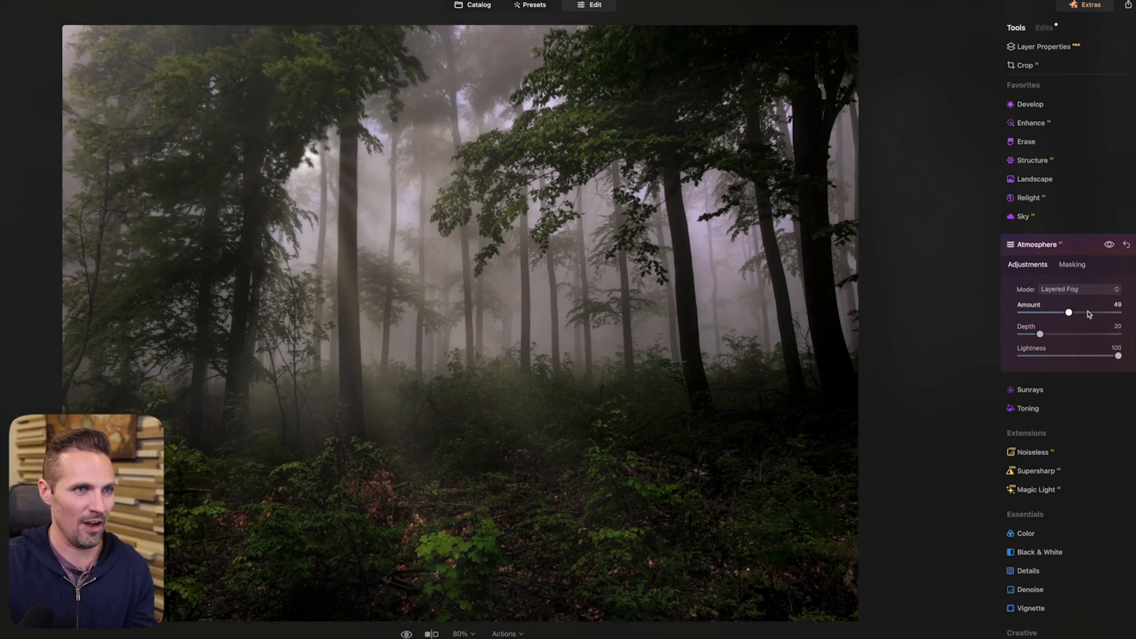
mouse_move(1038, 316)
mouse_down()
mouse_move(1013, 317)
mouse_move(1118, 314)
mouse_move(1060, 313)
mouse_up()
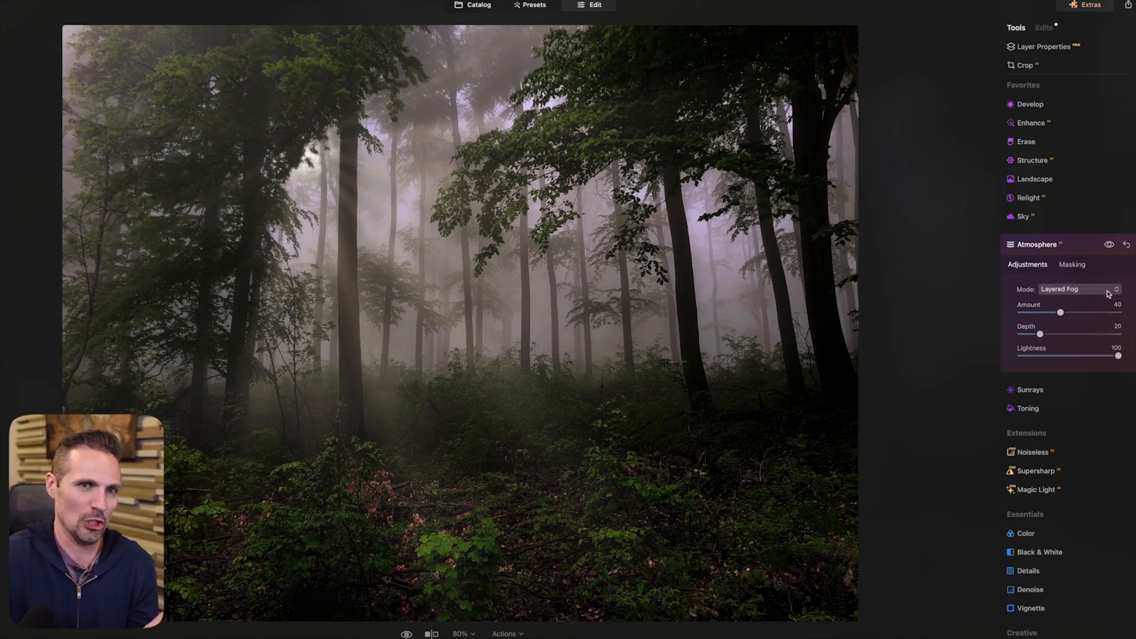
Step: Try the Mist mode for the forest's Atmosphere, switch it to Haze and increase its Depth
click(1108, 292)
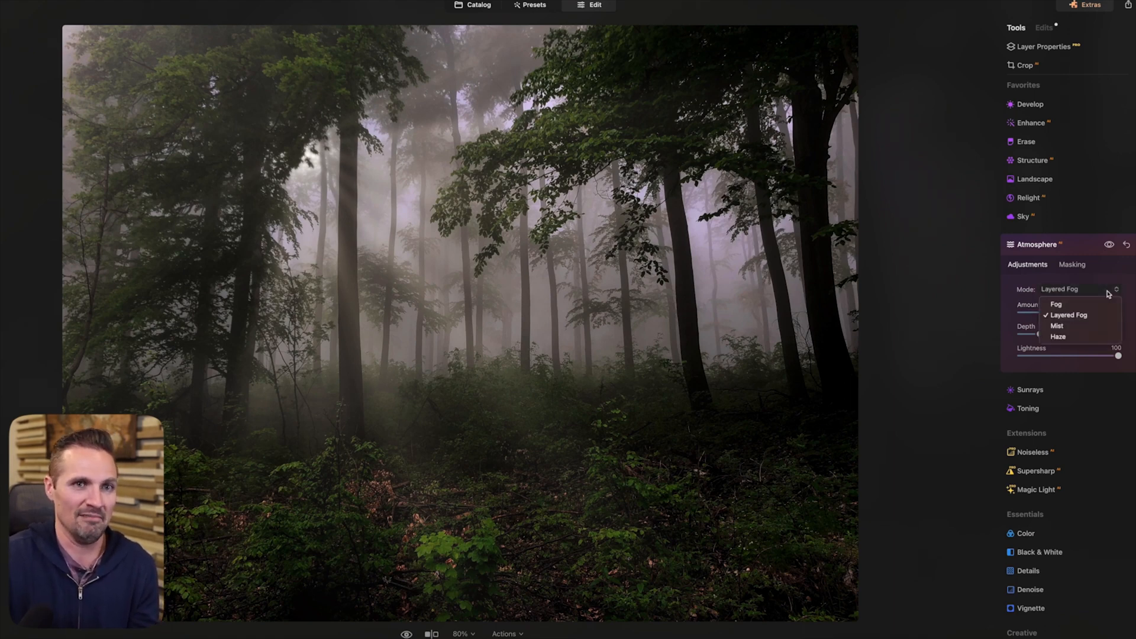
click(1101, 326)
click(1100, 290)
click(1098, 335)
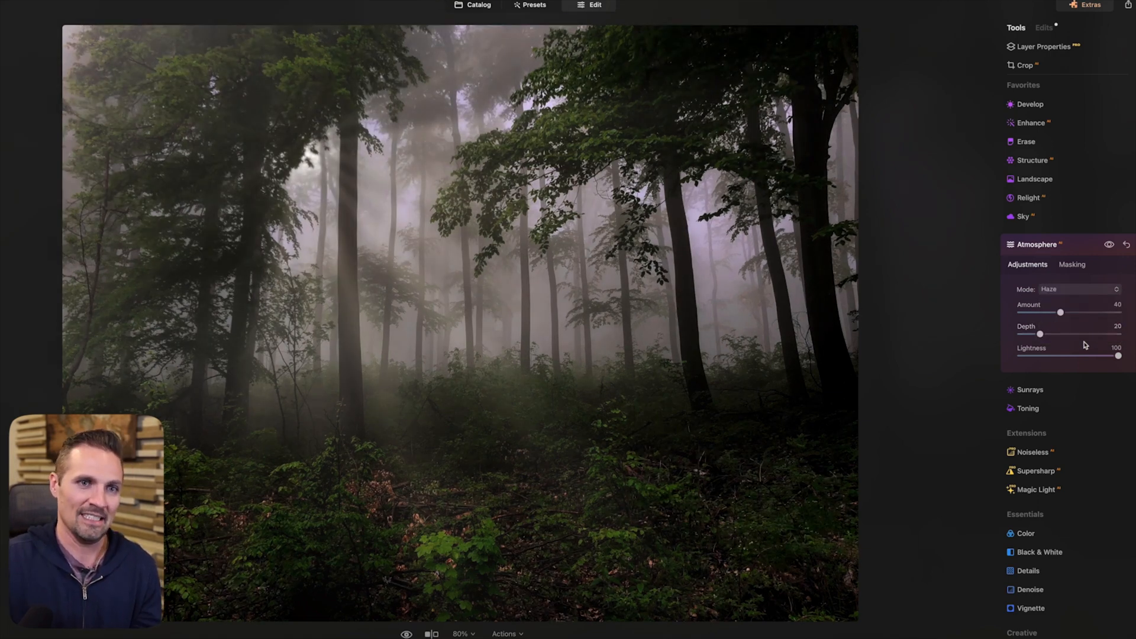
drag(1040, 334, 1064, 334)
Step: Try Relight on the forest photo by raising Brightness Near to 100 and bringing it back down
click(1028, 198)
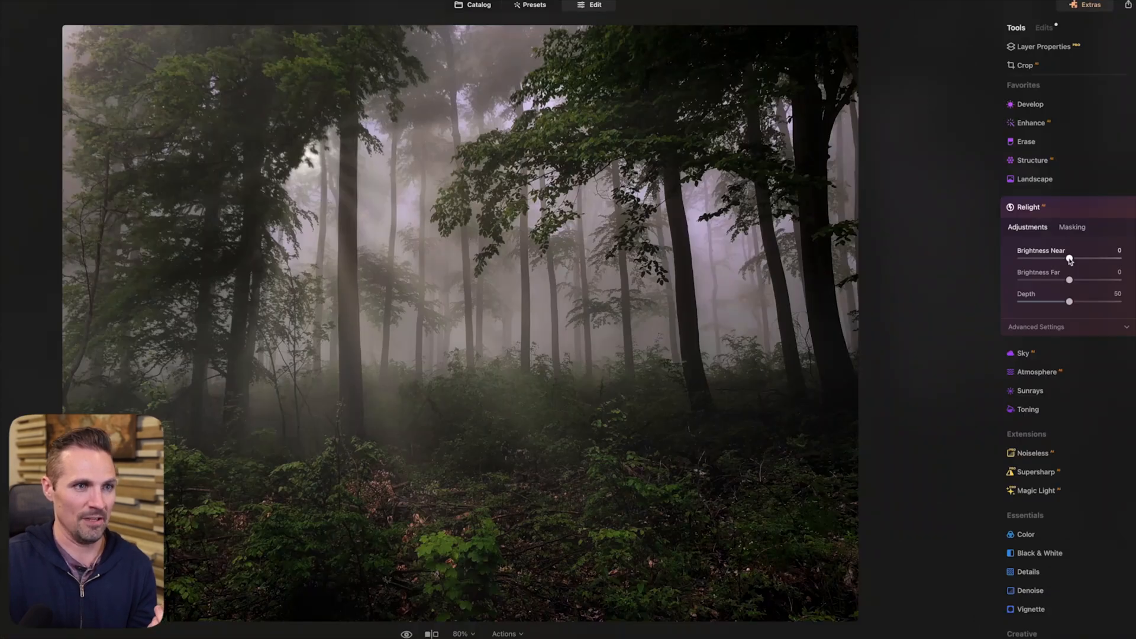
drag(1069, 259, 1118, 258)
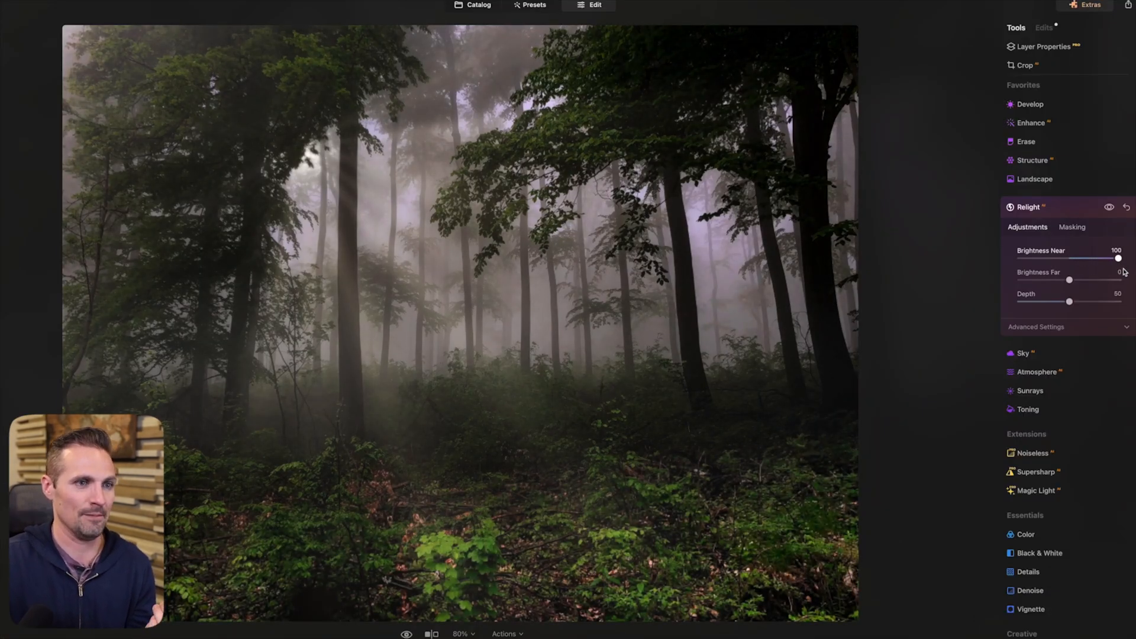
drag(1118, 259, 985, 300)
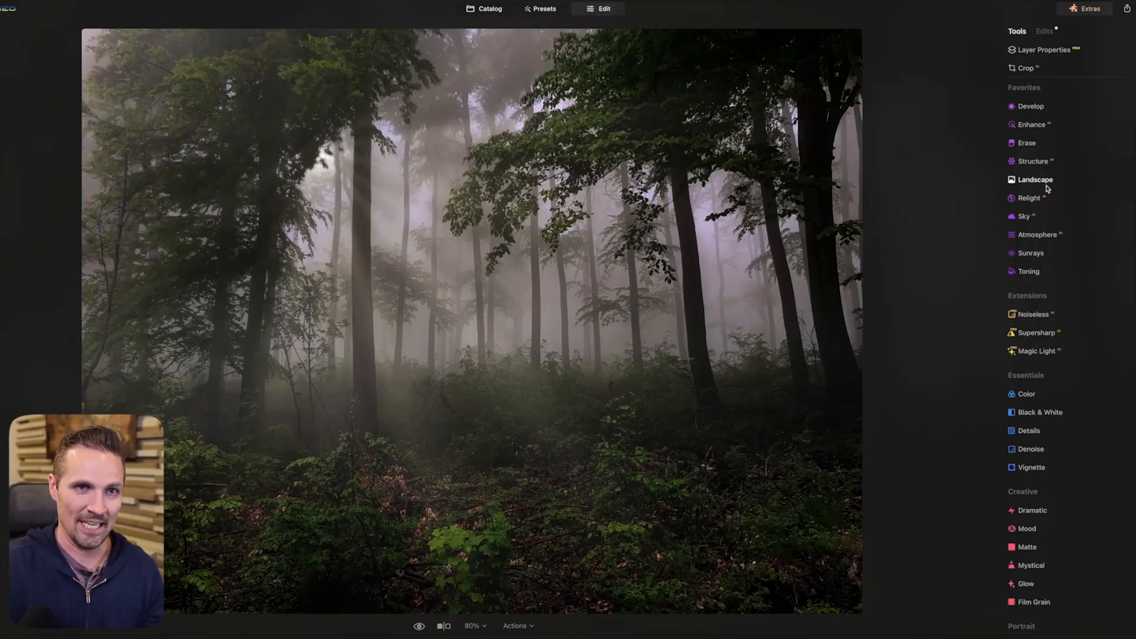
Step: Try a Landscape Dehaze of 100 on the forest photo and reset it to 0
click(1035, 183)
drag(1022, 239, 1117, 240)
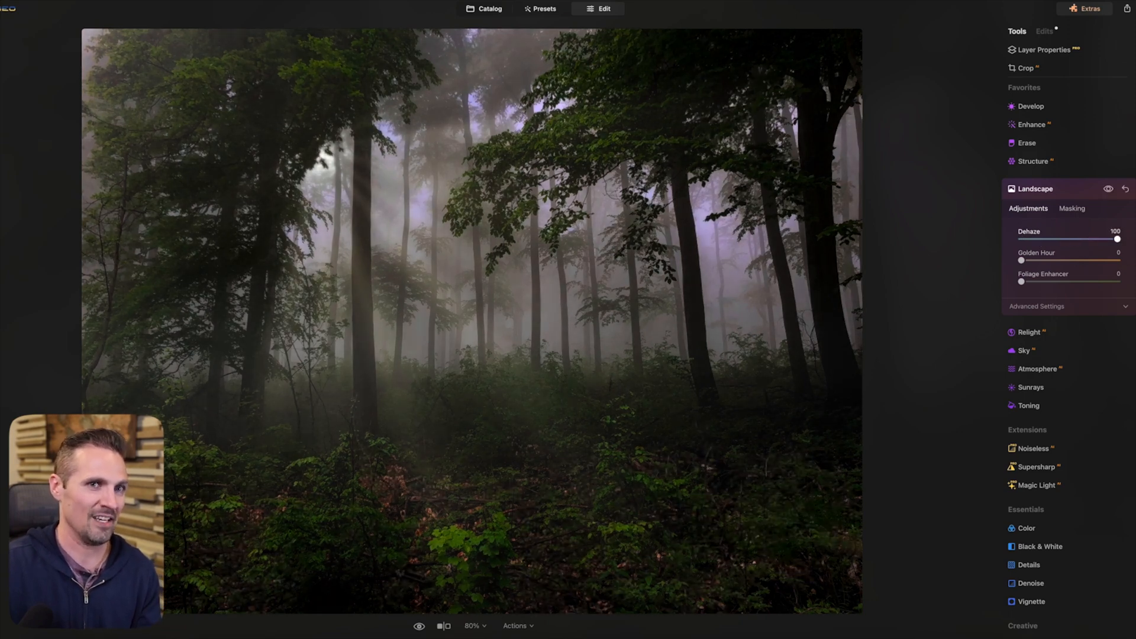
double_click(1117, 239)
Step: Set the forest photo's Golden Hour to 44, try Foliage Enhancer at 100 and return it to 0
drag(1021, 260, 1077, 282)
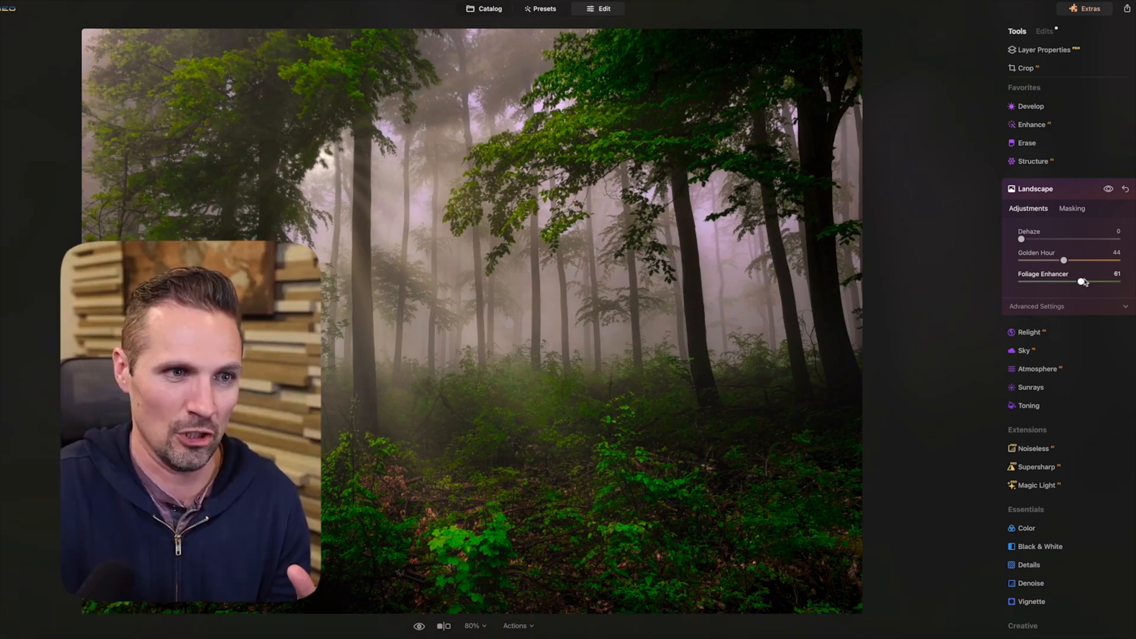
drag(1082, 283, 1116, 281)
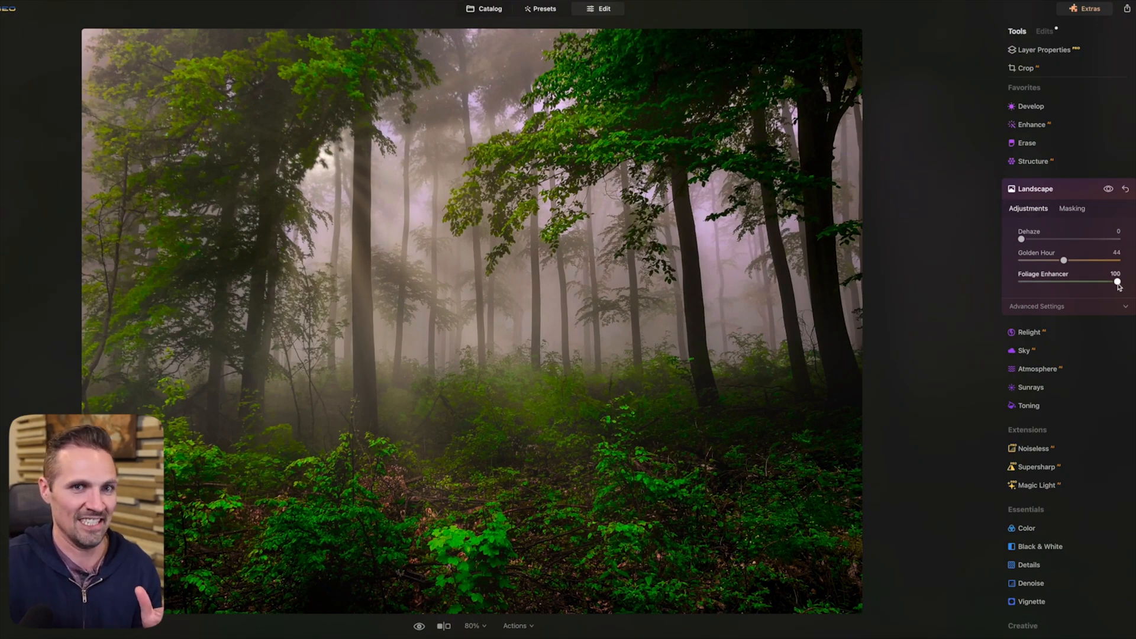
drag(1118, 286, 1003, 296)
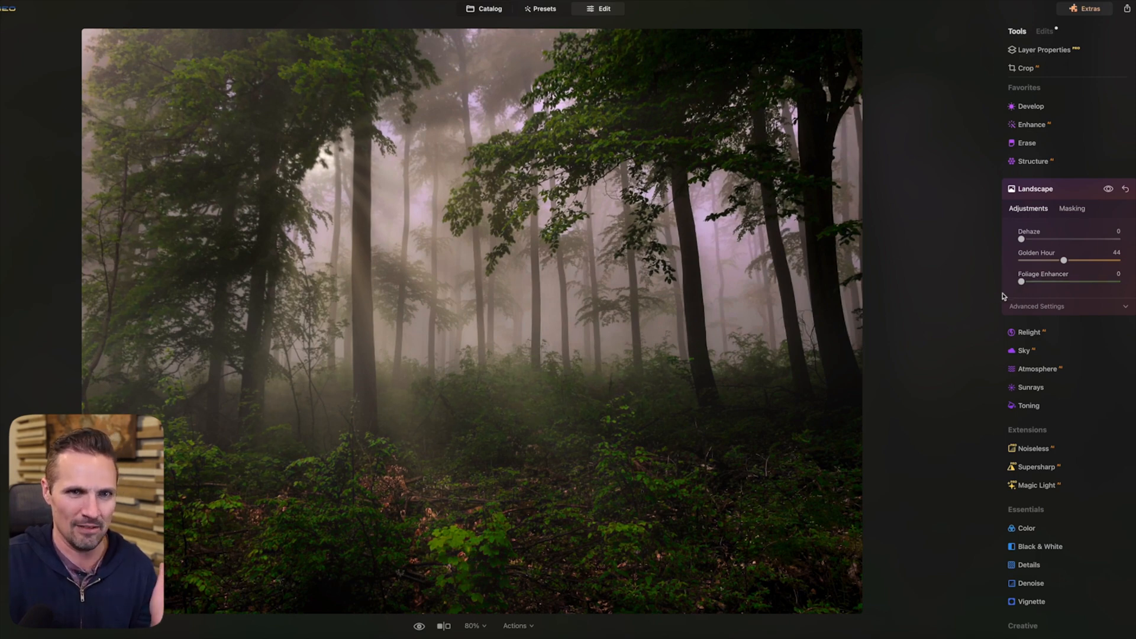
click(1034, 188)
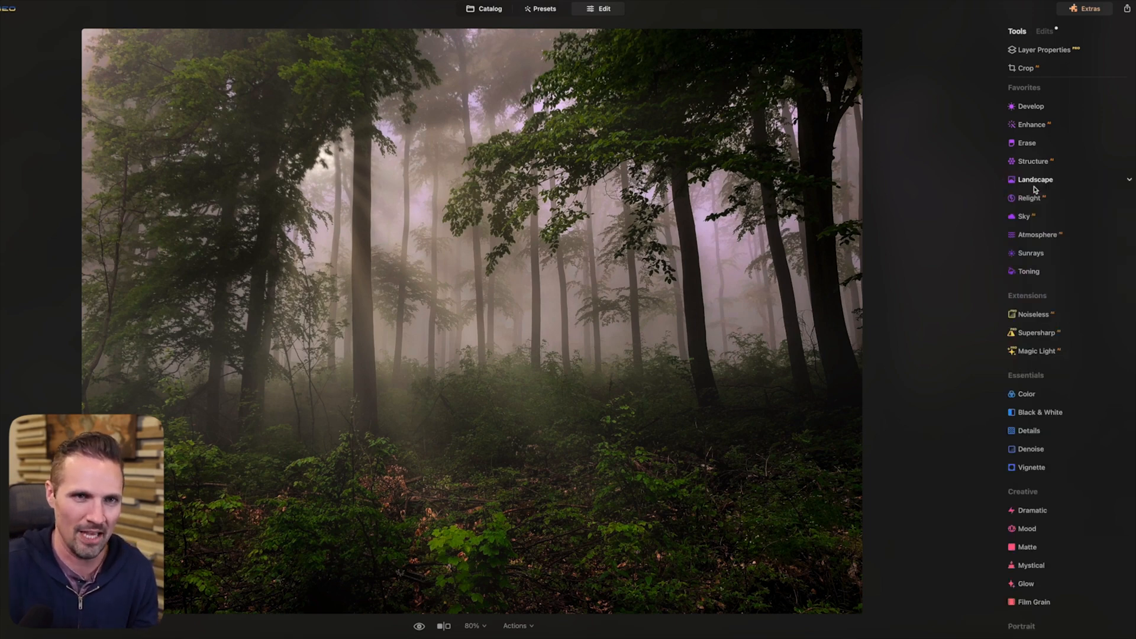
Step: Try Structure Amounts of 79 and -91 on the forest photo
click(1032, 161)
drag(1070, 222, 1107, 236)
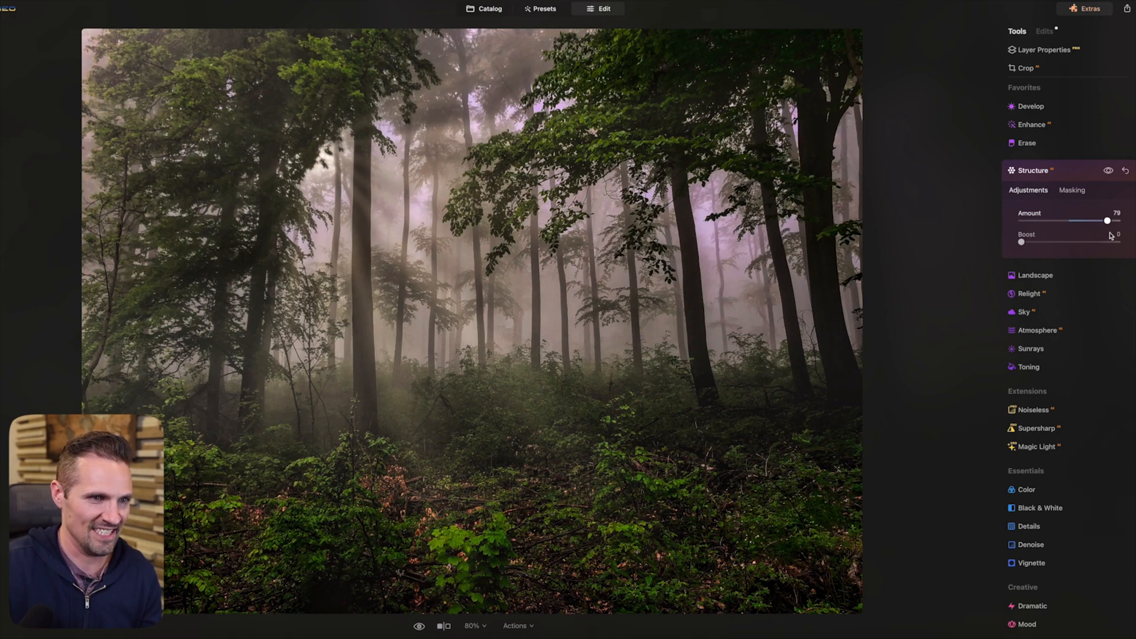
drag(1111, 236, 1038, 242)
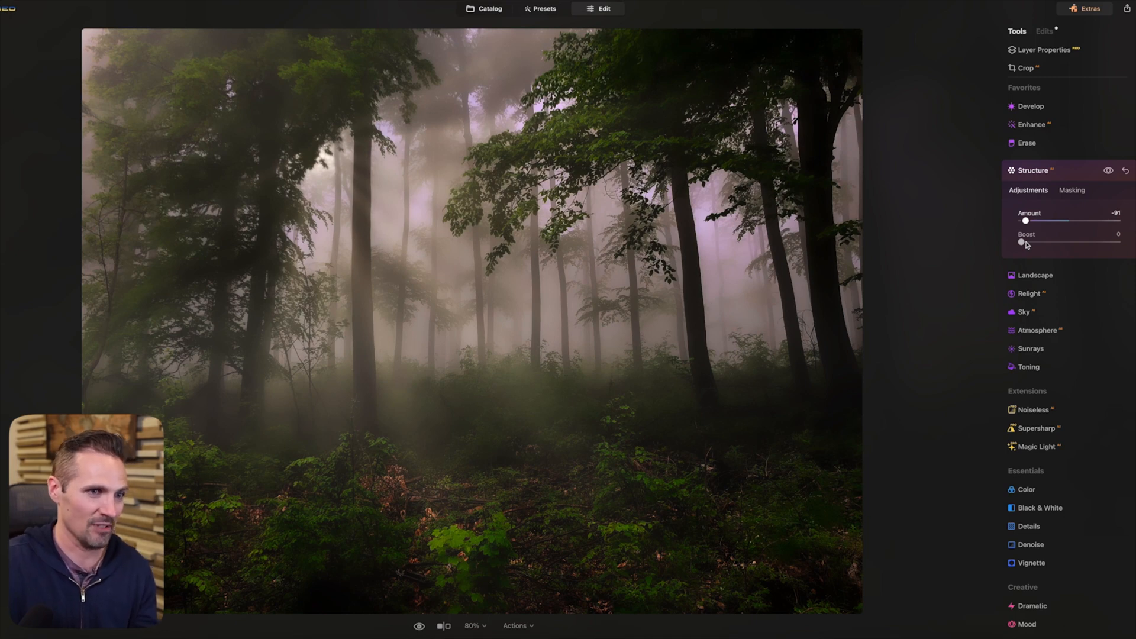
Step: Set the forest photo's Structure Amount to 11, try out Boost and leave it at 0
drag(1032, 245, 1084, 249)
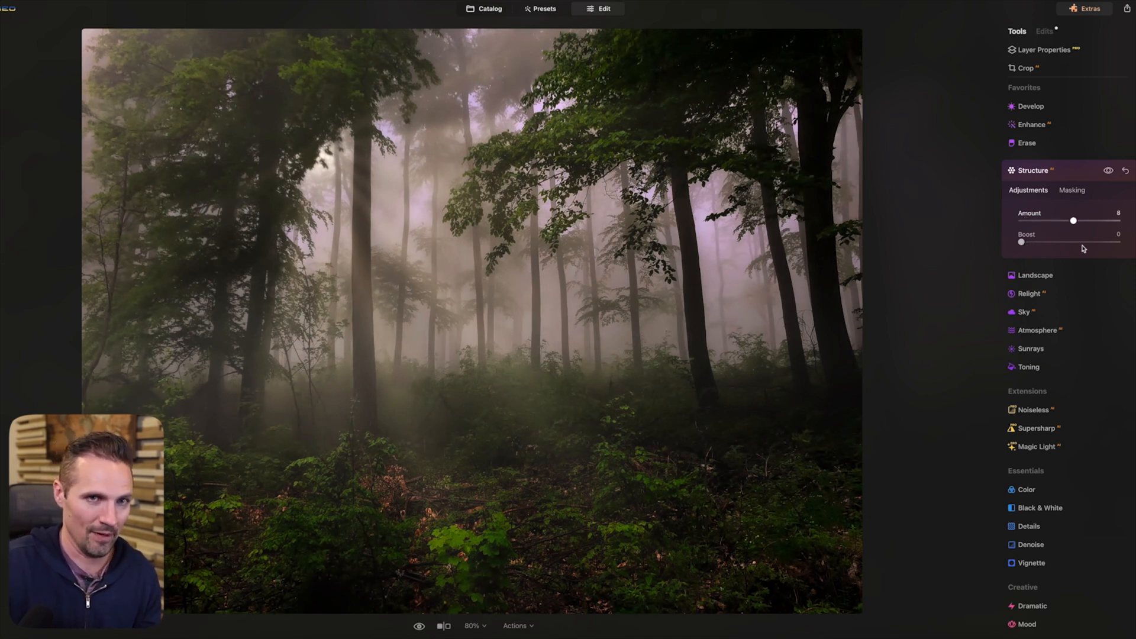
drag(1023, 244, 1021, 243)
drag(1088, 225, 1077, 226)
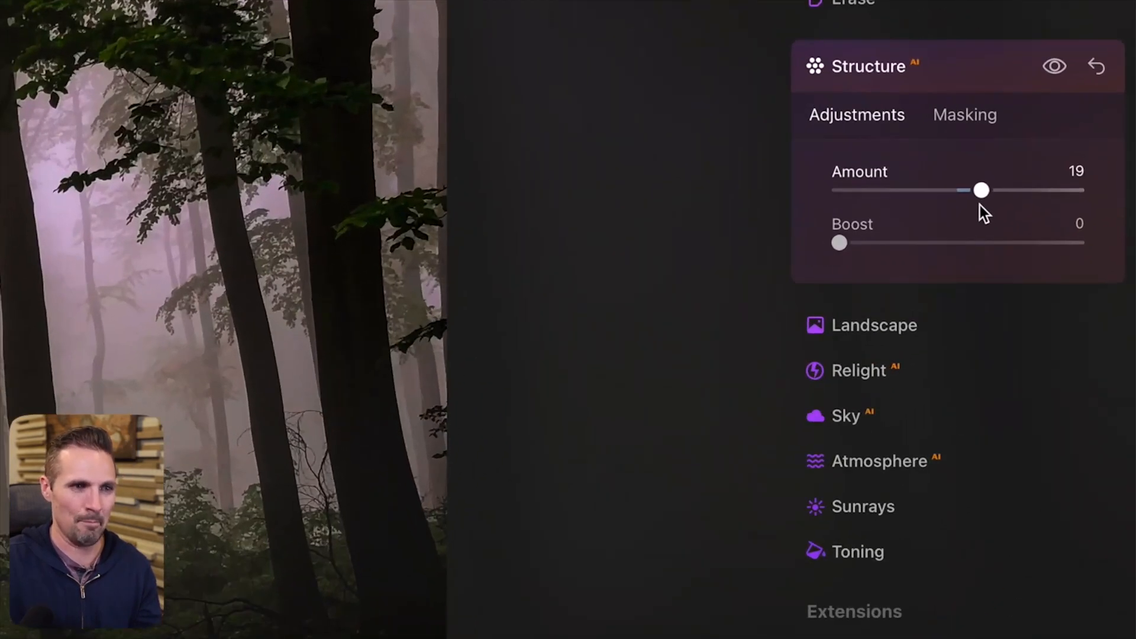
drag(899, 226, 983, 225)
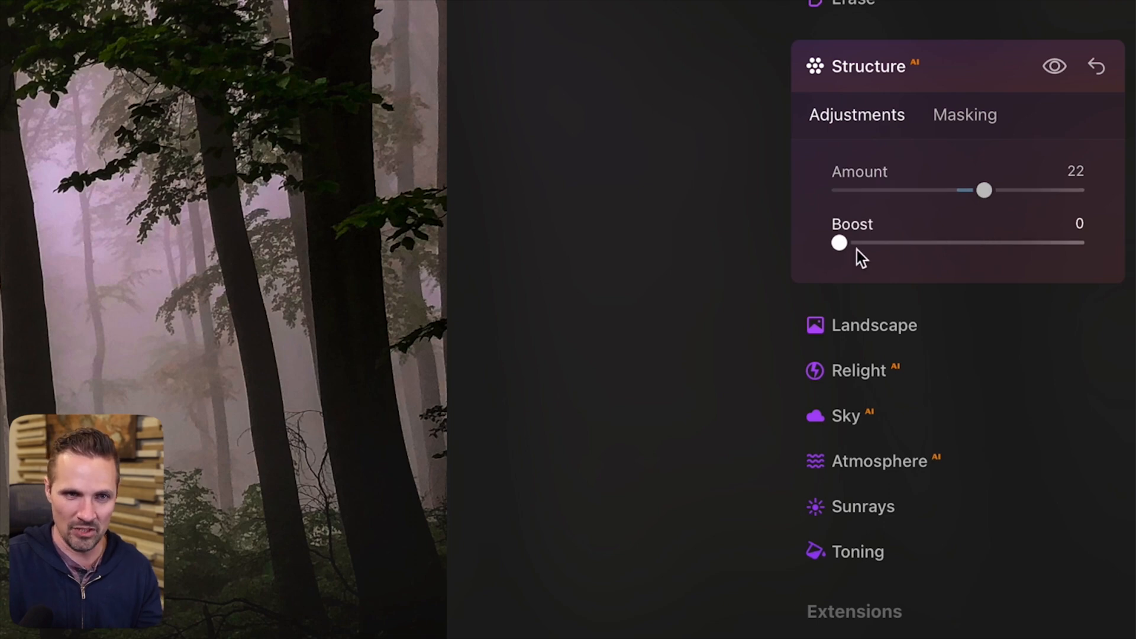
drag(841, 245, 830, 266)
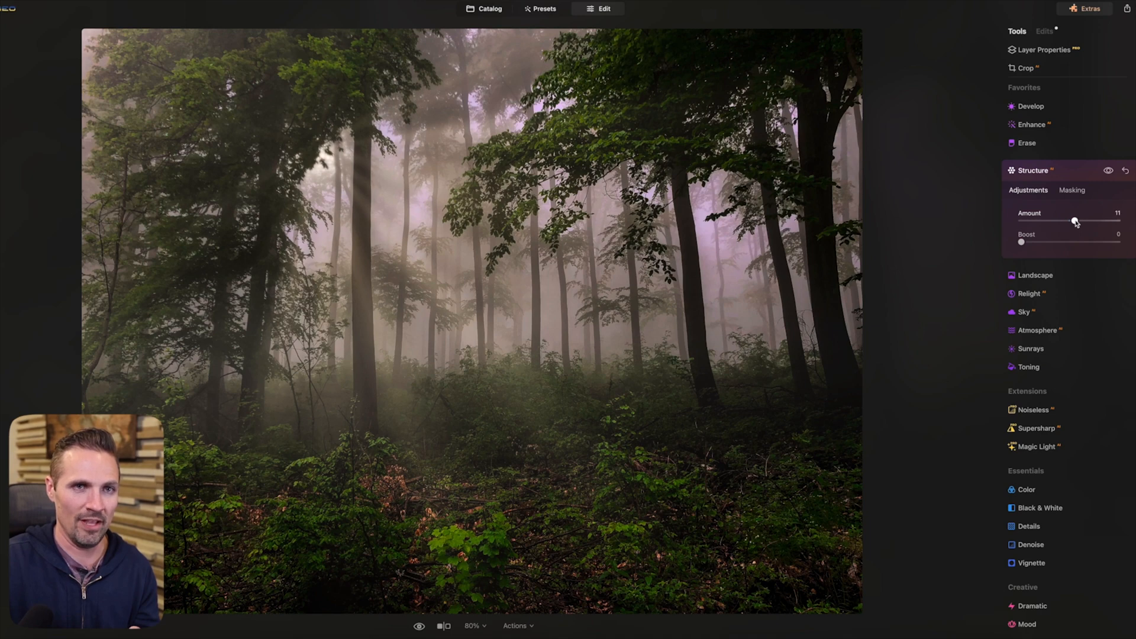
click(1076, 170)
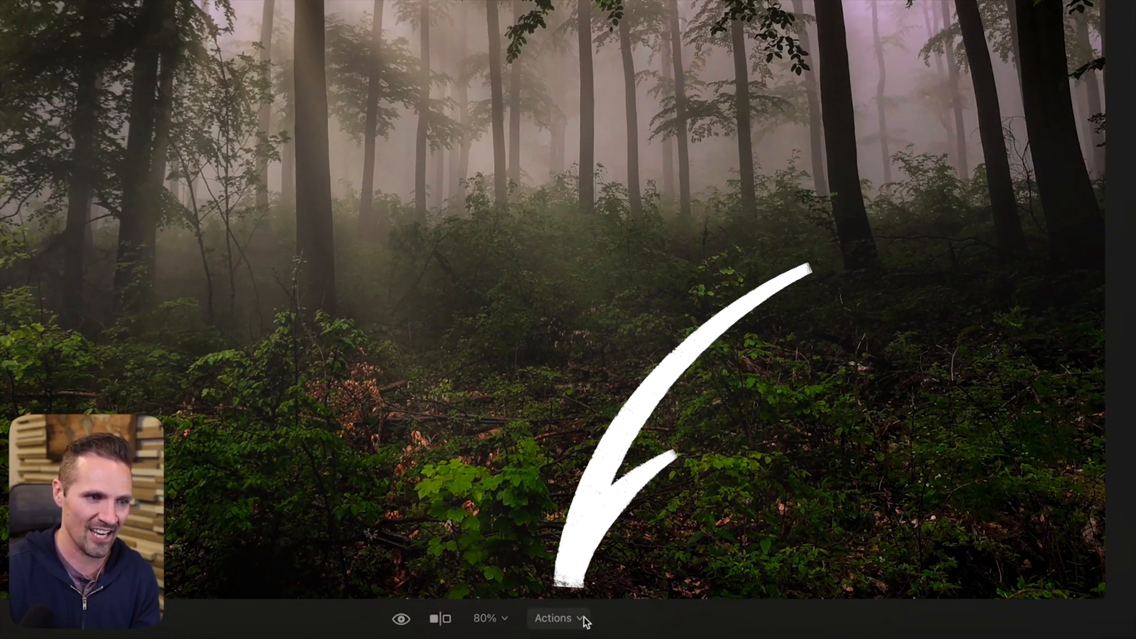
Step: Save the forest photo's adjustments as a custom preset named Wooded Scene
click(585, 617)
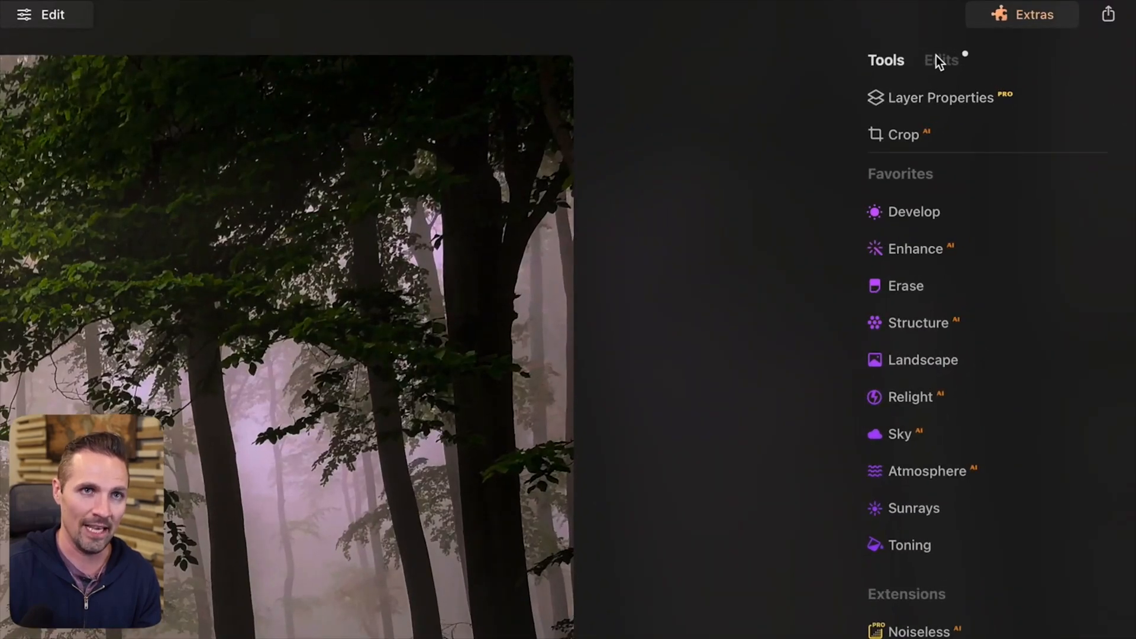
click(936, 57)
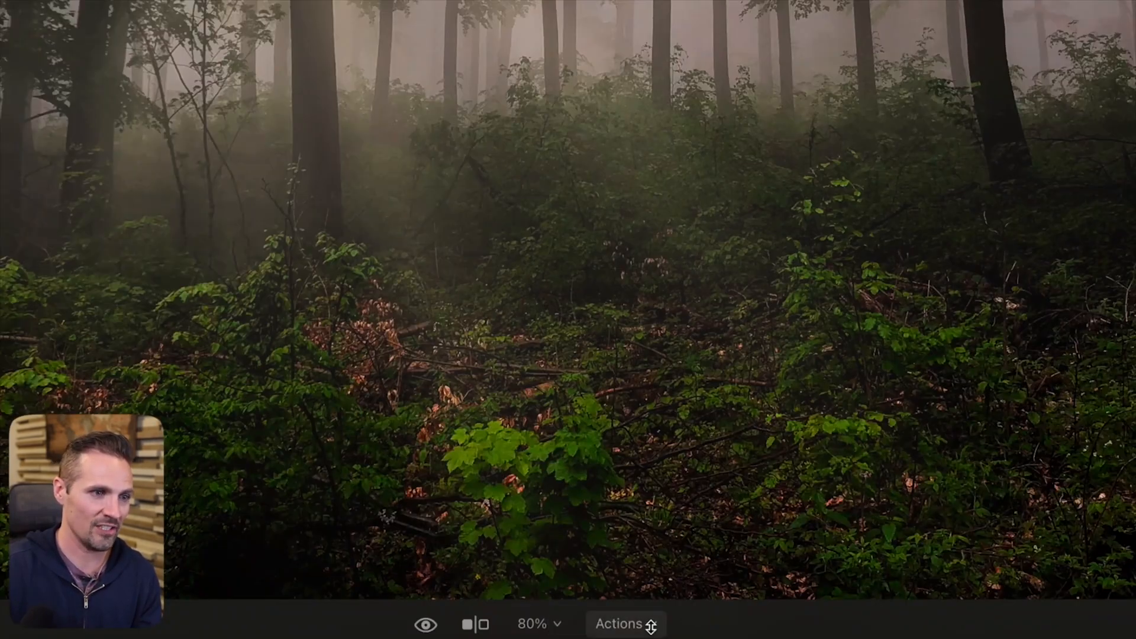
click(652, 624)
click(653, 631)
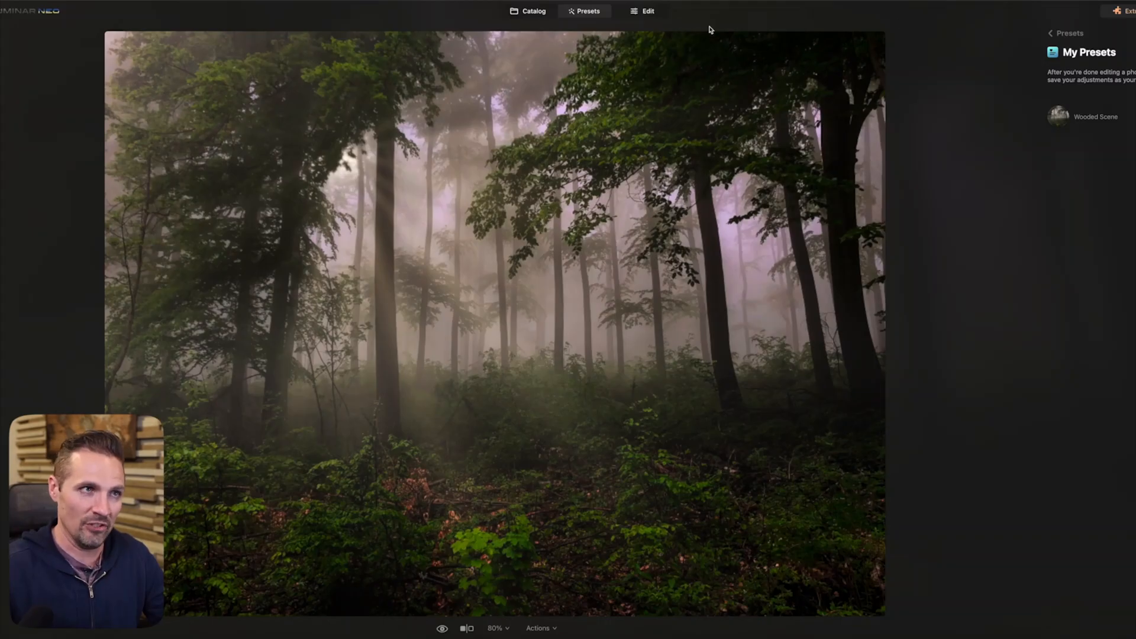
Step: Return to the catalog and select the edited foggy forest photo
click(534, 12)
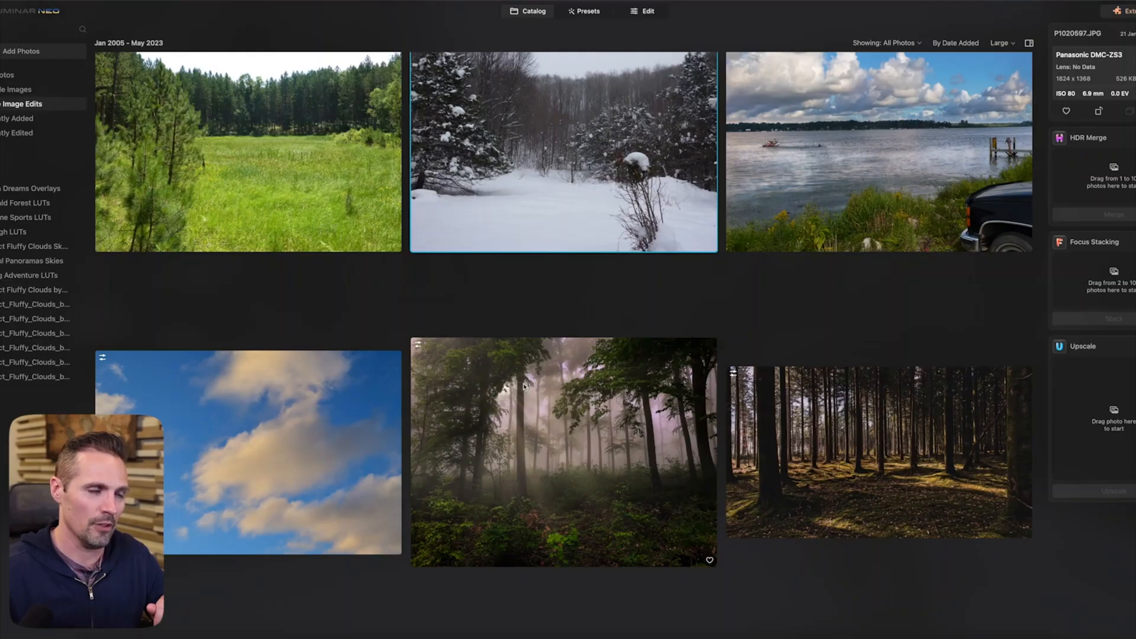
click(524, 386)
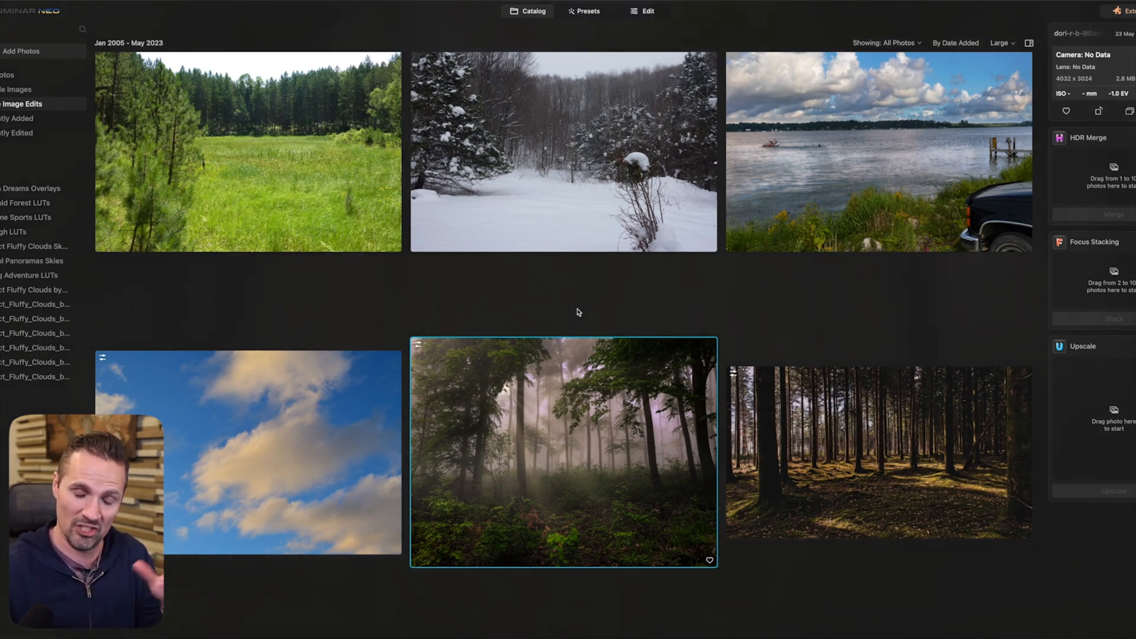
scroll(579, 313, up, 3)
scroll(622, 425, down, 3)
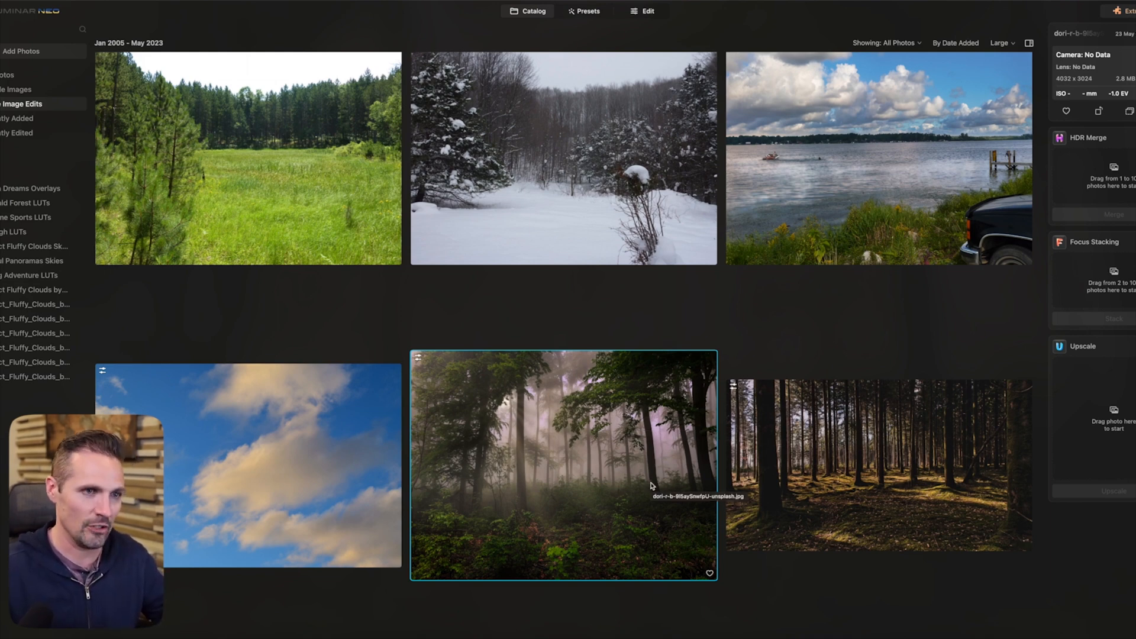
Step: Extend the catalog selection to the sunlit forest, dry field and rocky coast photos after the foggy forest
scroll(653, 485, down, 1)
scroll(653, 485, down, 3)
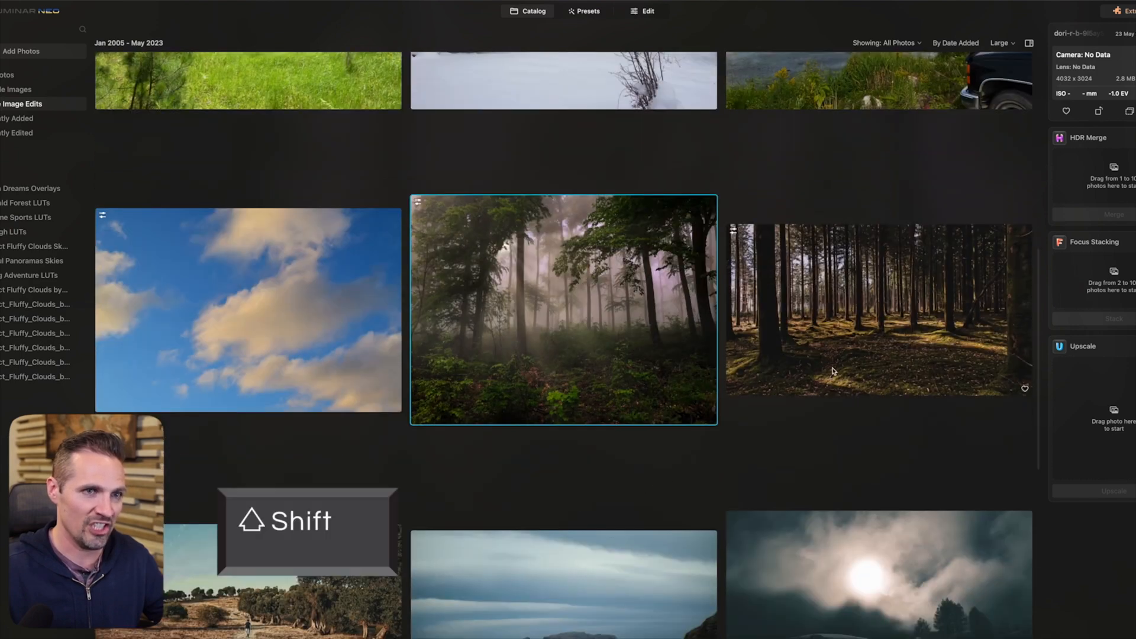
shift+click(855, 342)
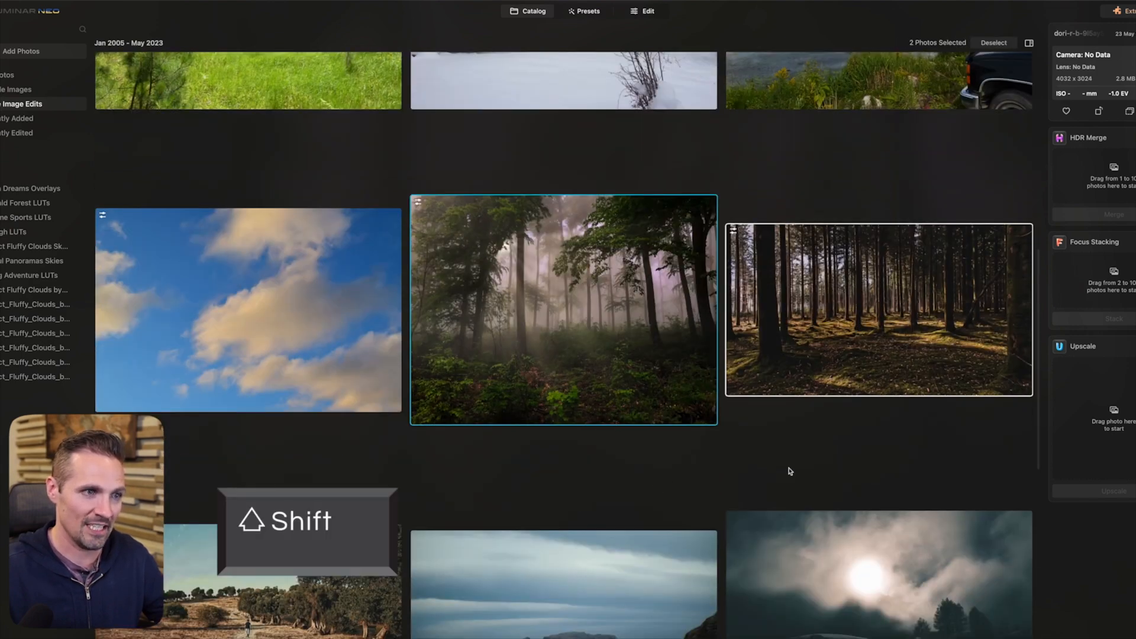
shift+click(274, 584)
scroll(274, 584, down, 3)
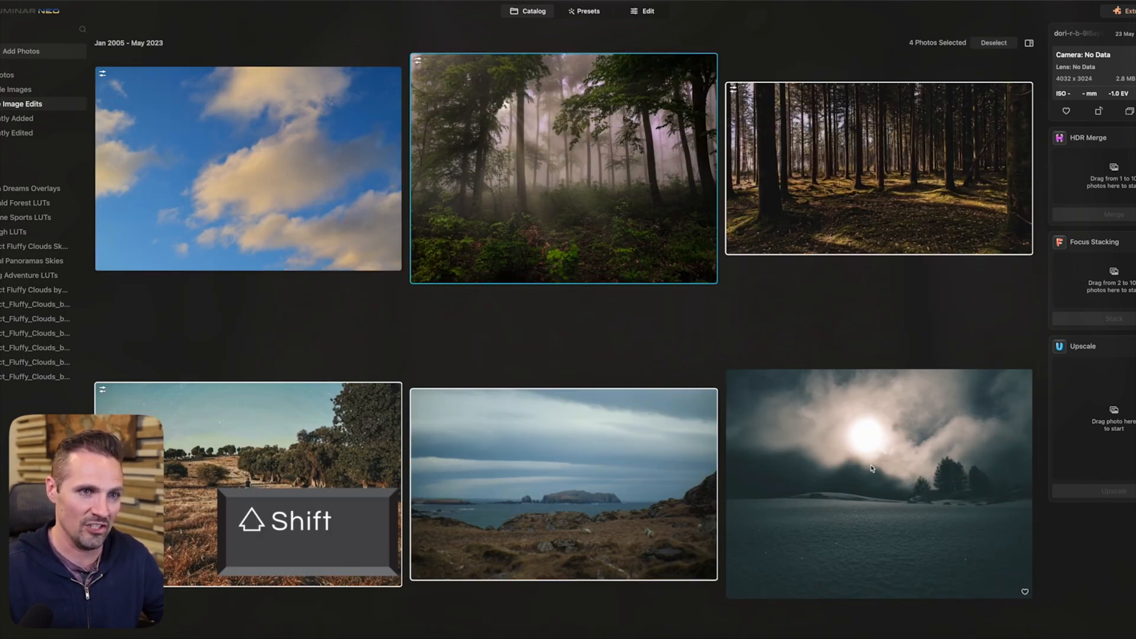
Step: Include the snowy field photo with the bright sun, sync the foggy forest's adjustments to the selected photos and review them
right_click(888, 457)
mouse_move(974, 509)
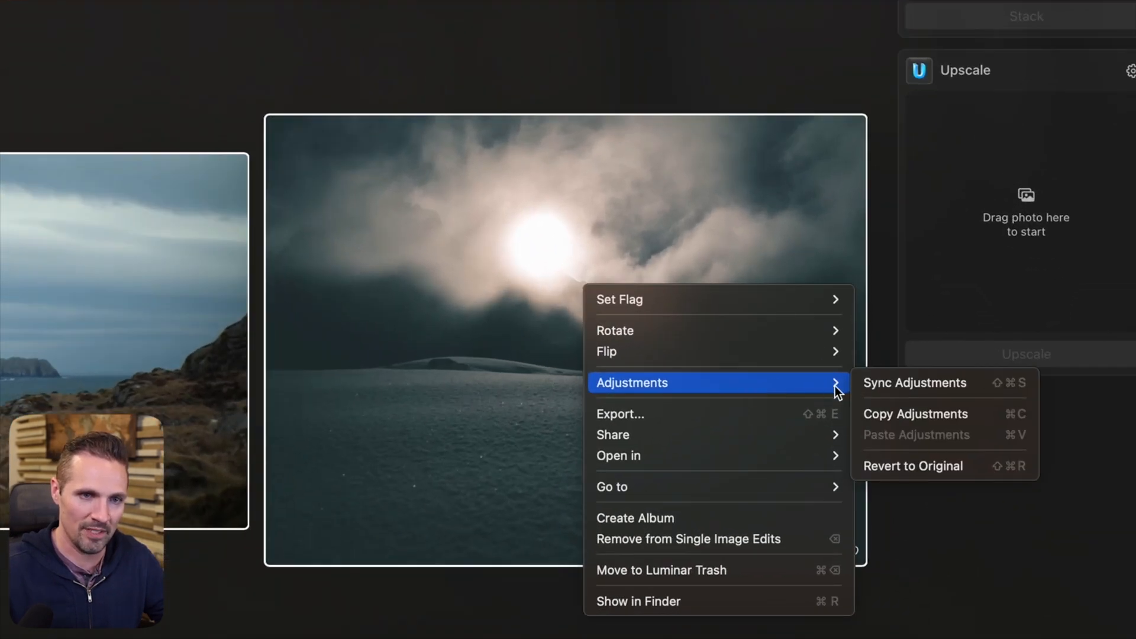
click(899, 385)
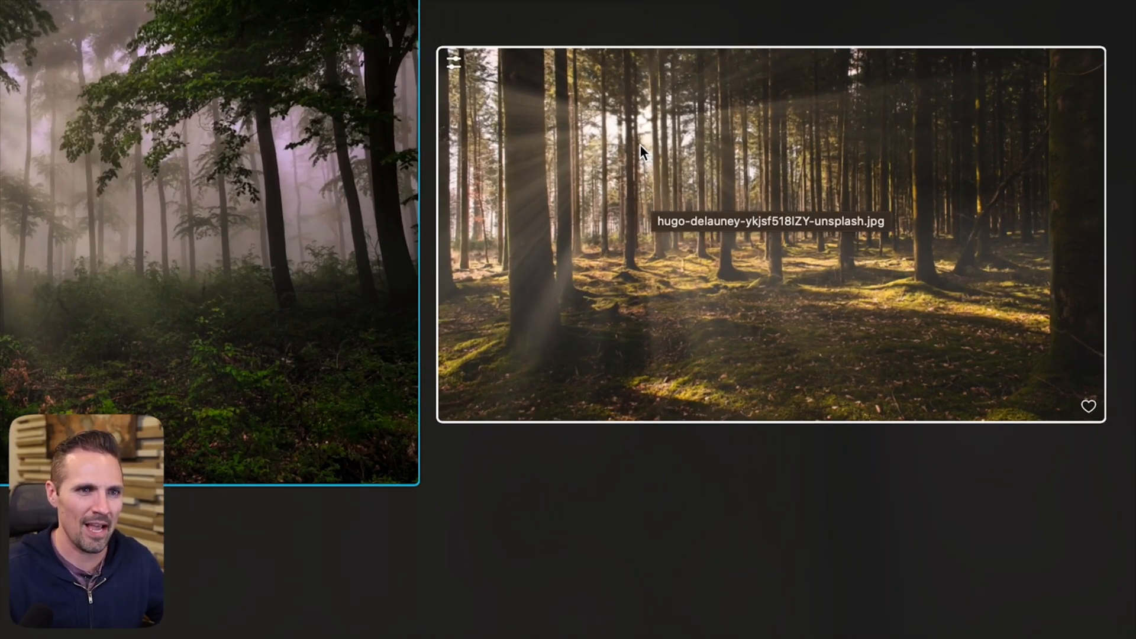
scroll(725, 249, down, 10)
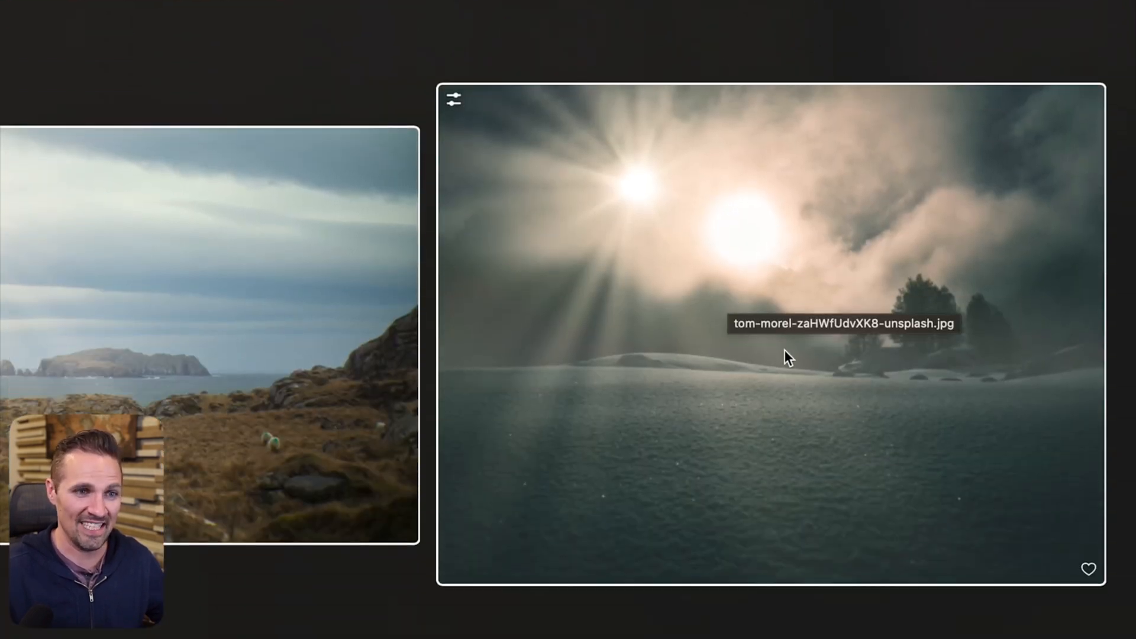